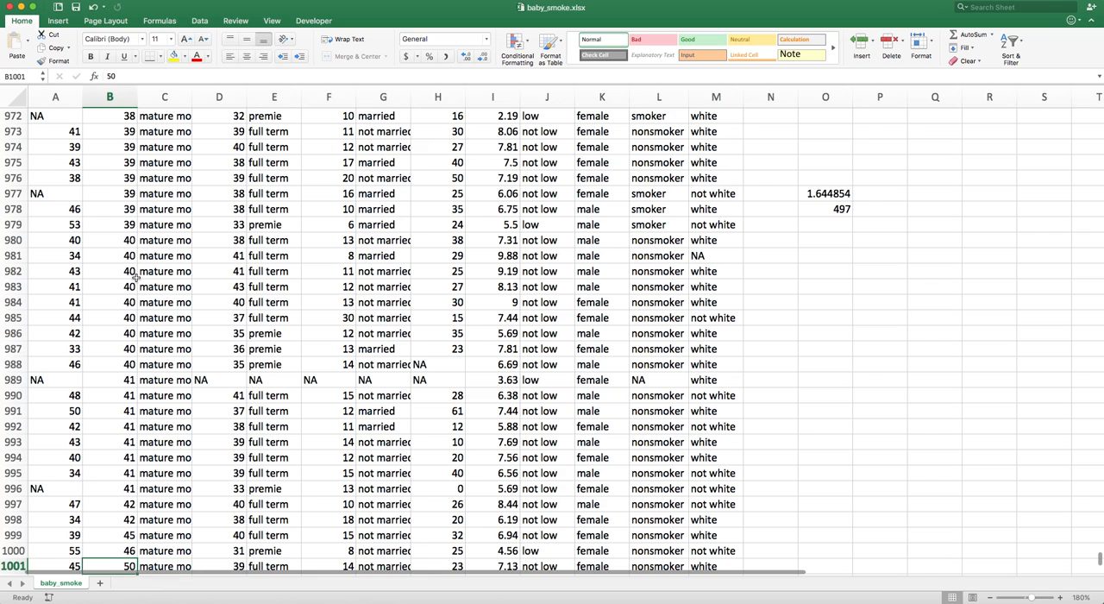
Copy the weight and habit columns into a new sheet
scroll(135, 276, down, 1)
key(ctrl+Up)
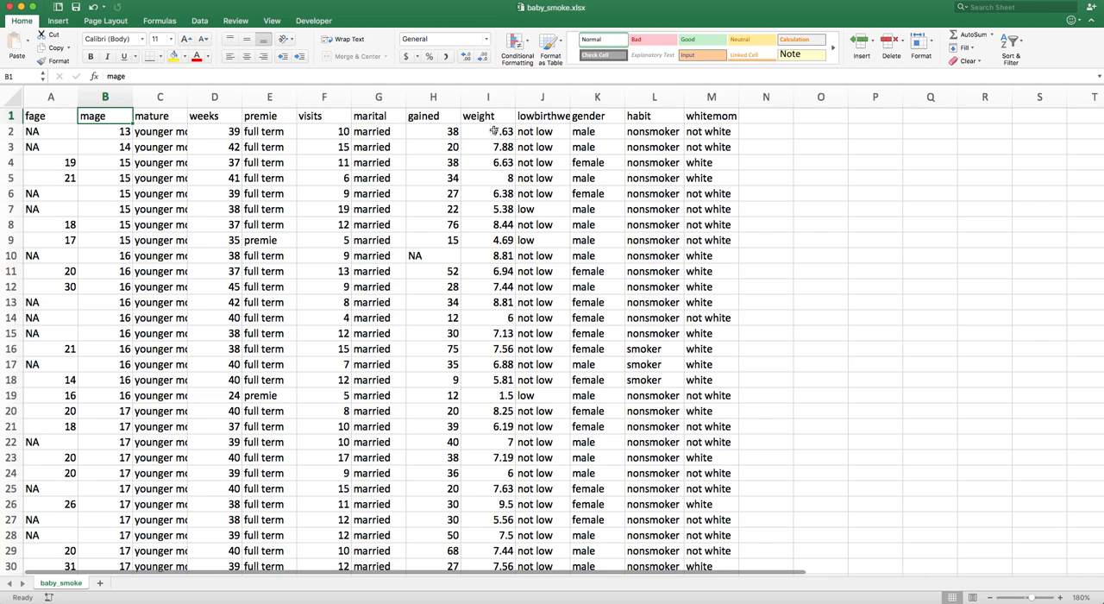
click(652, 118)
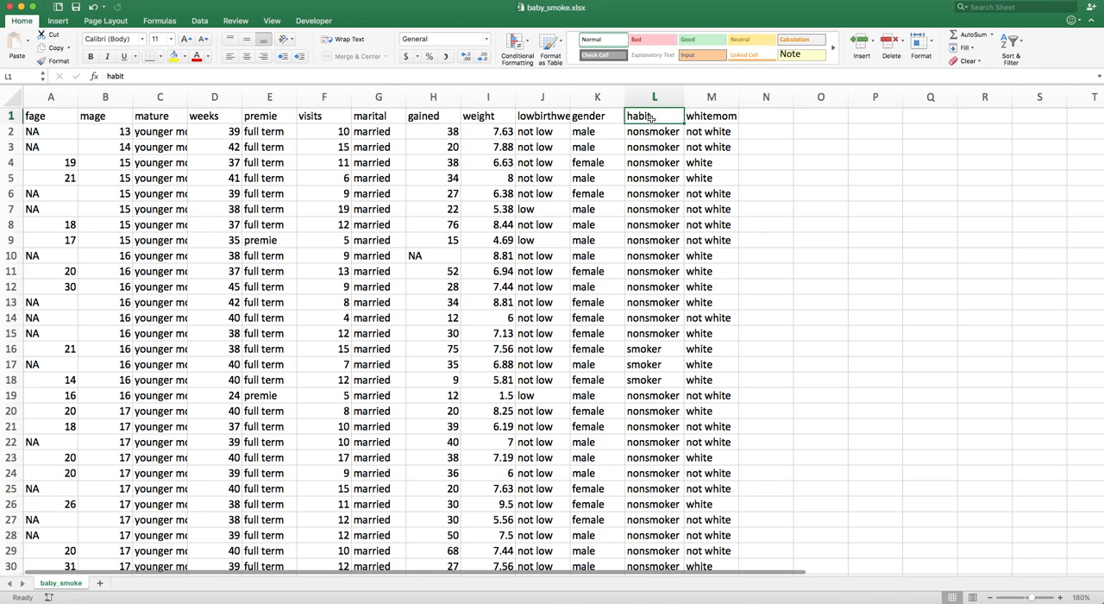
click(499, 98)
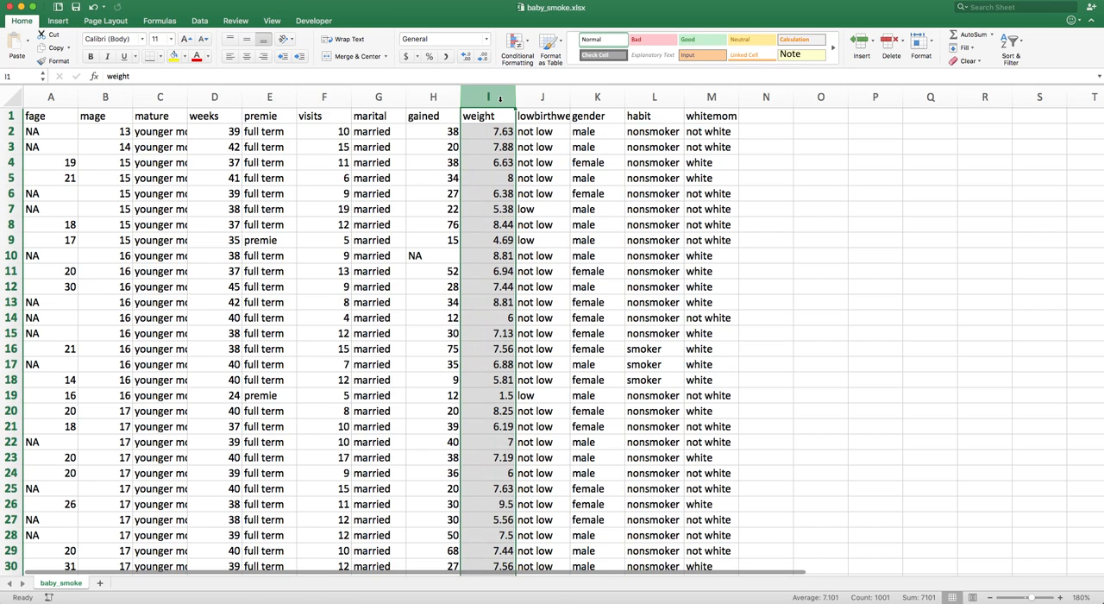
super+click(634, 98)
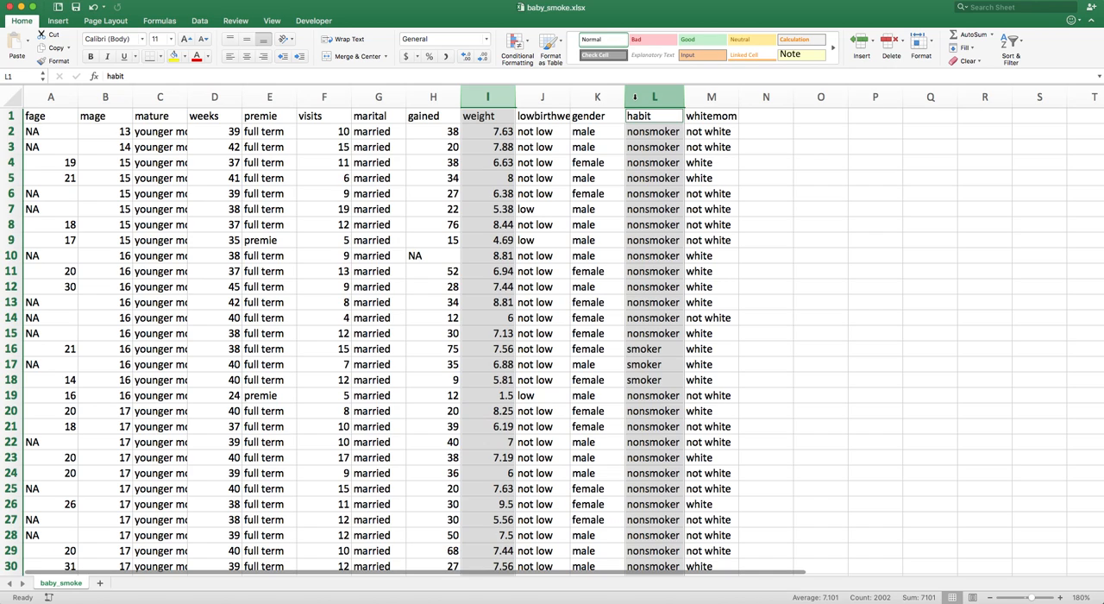
key(super+c)
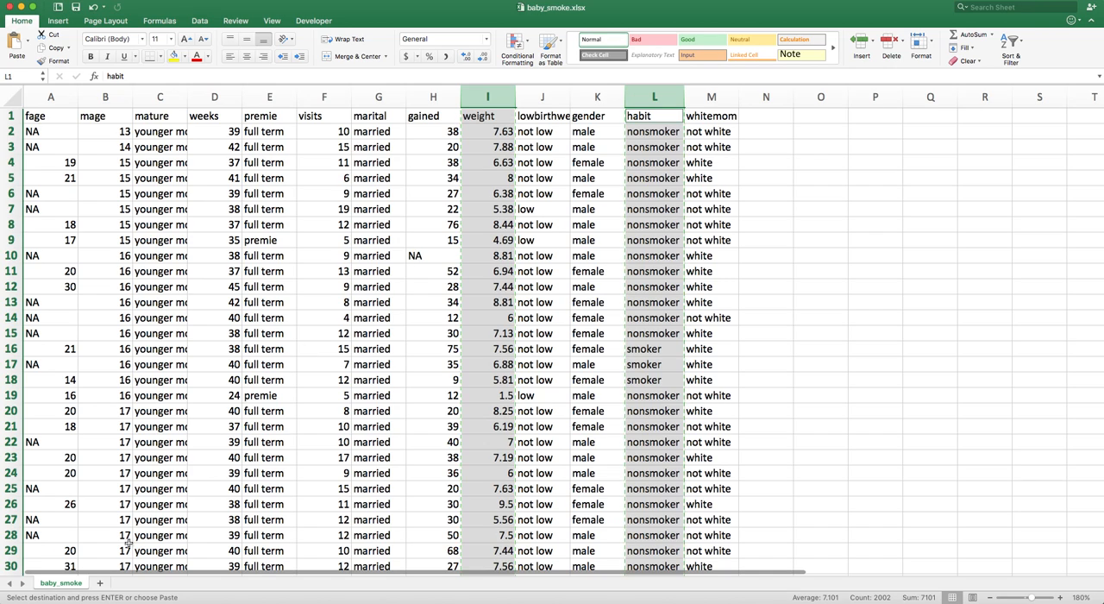
click(97, 584)
key(super+v)
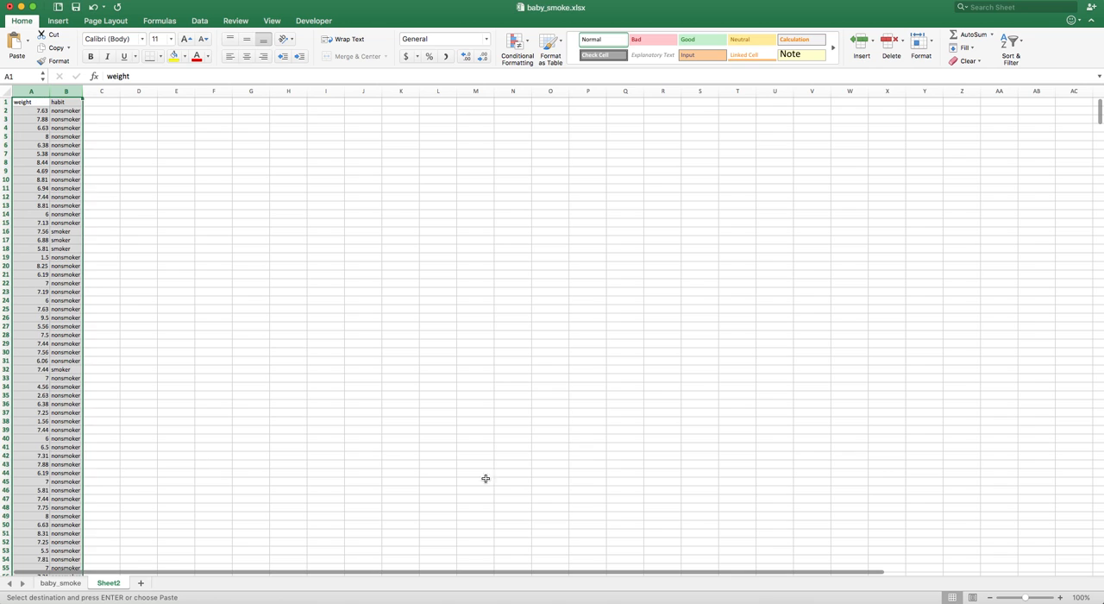
Apply a filter to the weight and habit data range on the new sheet
click(1060, 597)
click(1060, 597)
click(1060, 597)
click(1060, 597)
click(1060, 597)
click(1060, 596)
click(1060, 597)
click(1060, 597)
click(1060, 597)
click(435, 216)
click(186, 154)
click(63, 112)
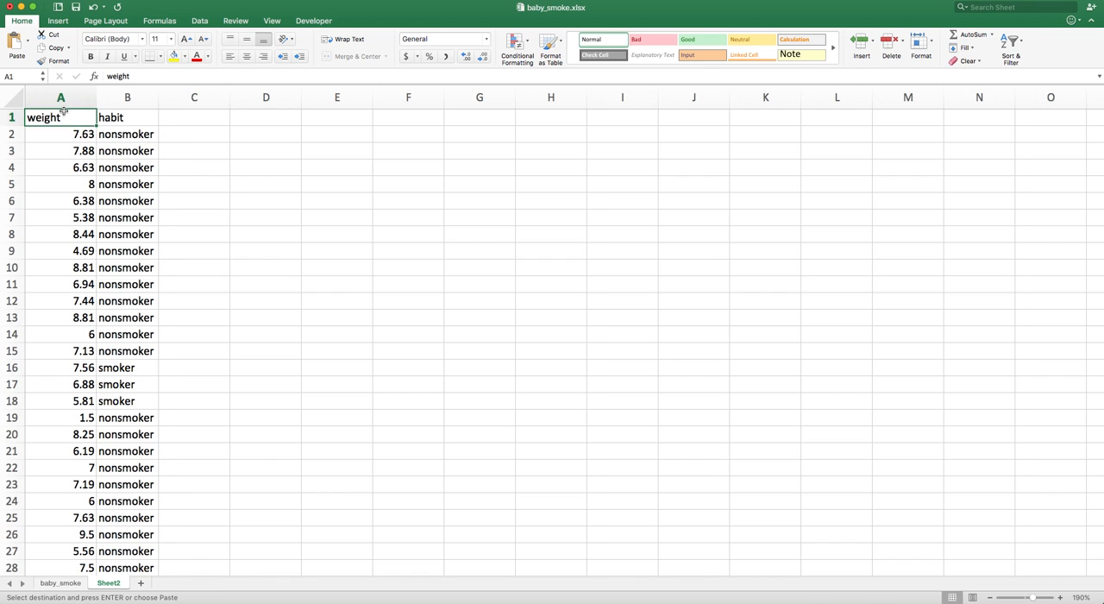
key(super+shift+Right)
key(super+shift+Down)
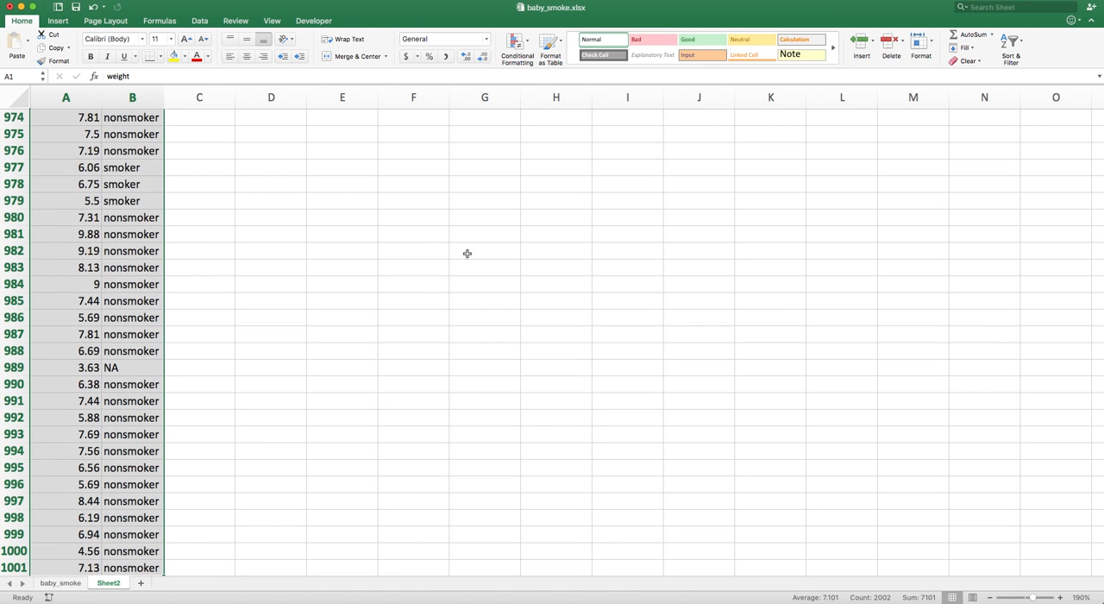
scroll(472, 251, up, 20)
scroll(463, 258, up, 15)
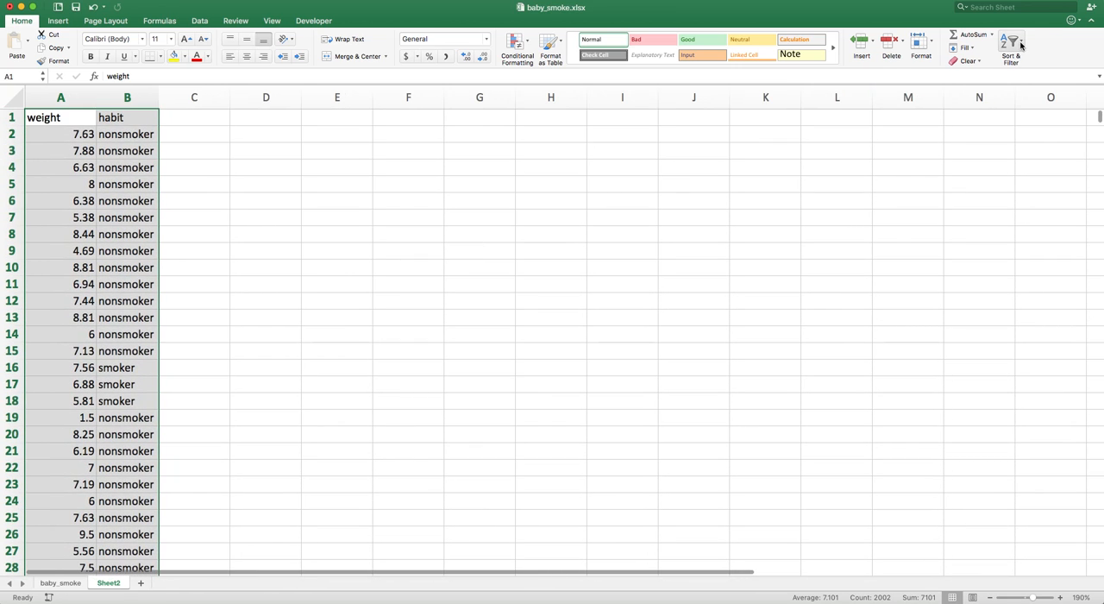
click(1019, 45)
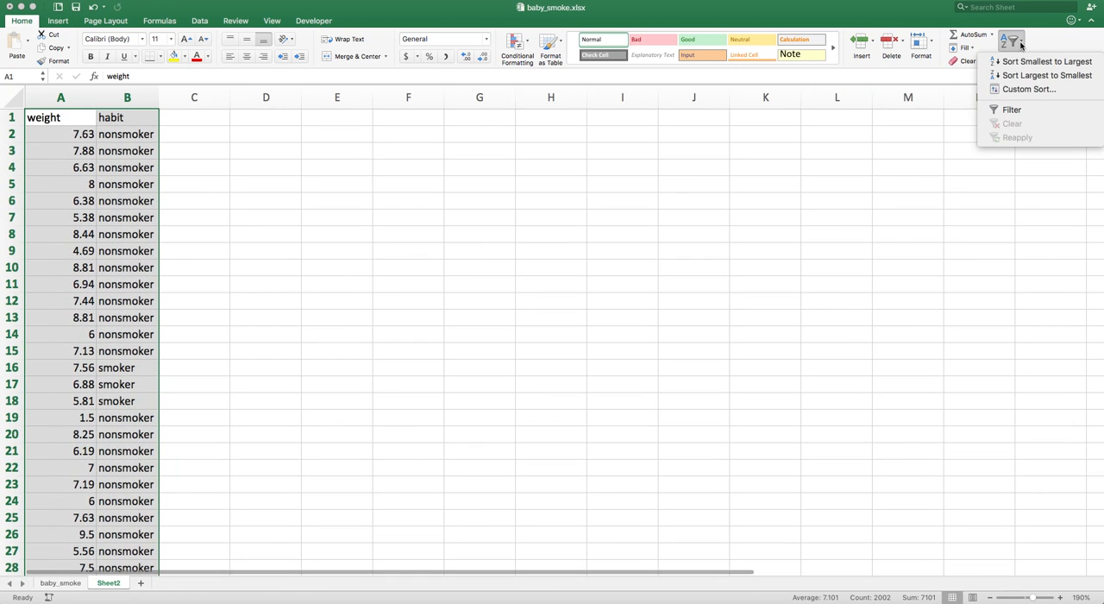
click(1012, 111)
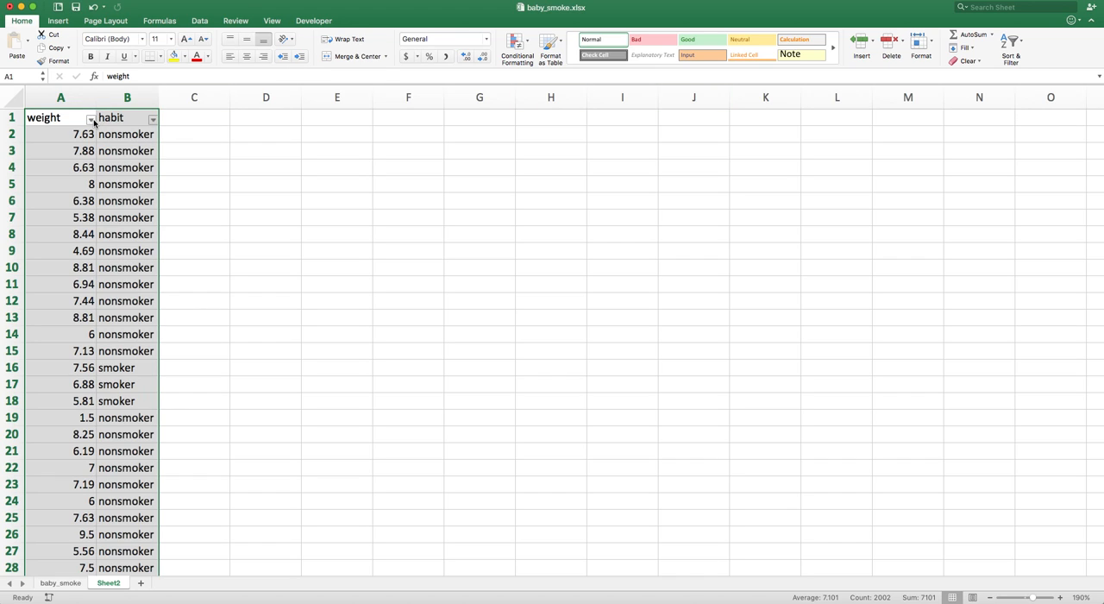
Sort the data ascending by the habit column
click(153, 121)
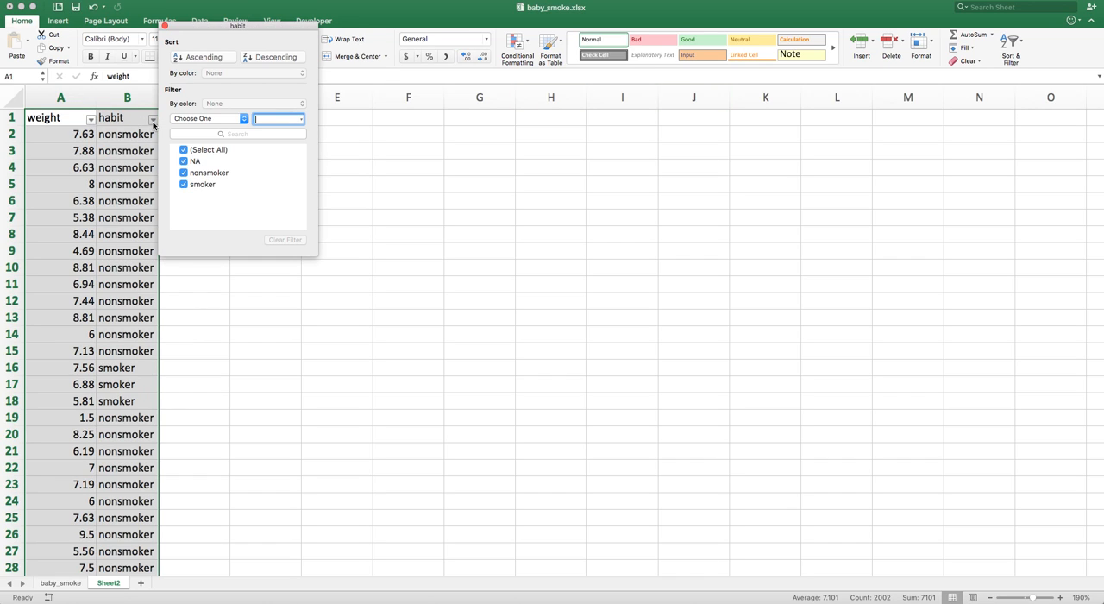
click(193, 59)
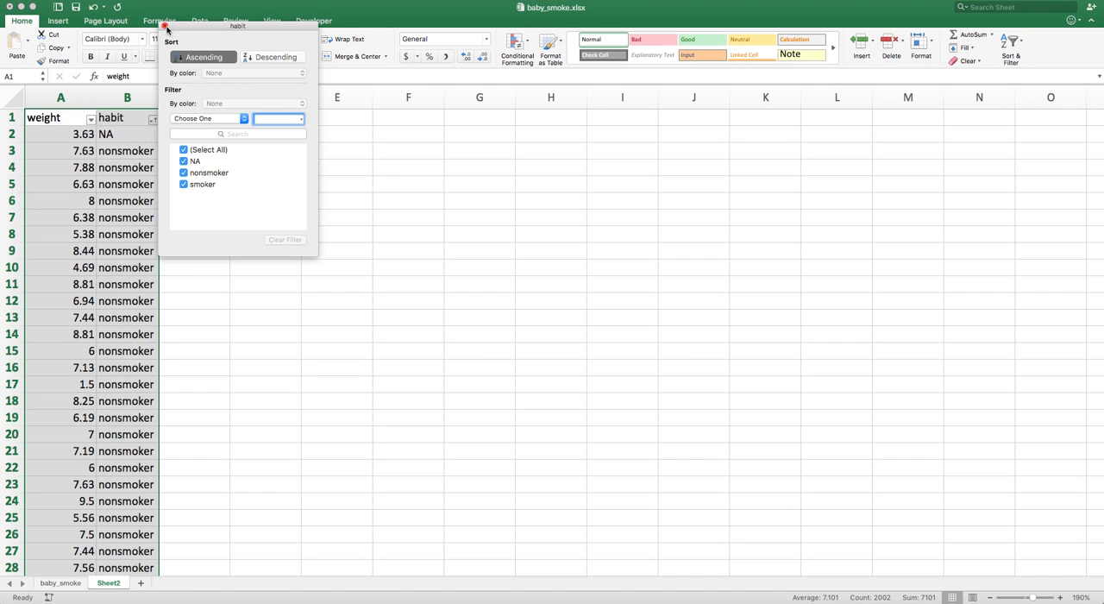
click(165, 26)
click(195, 151)
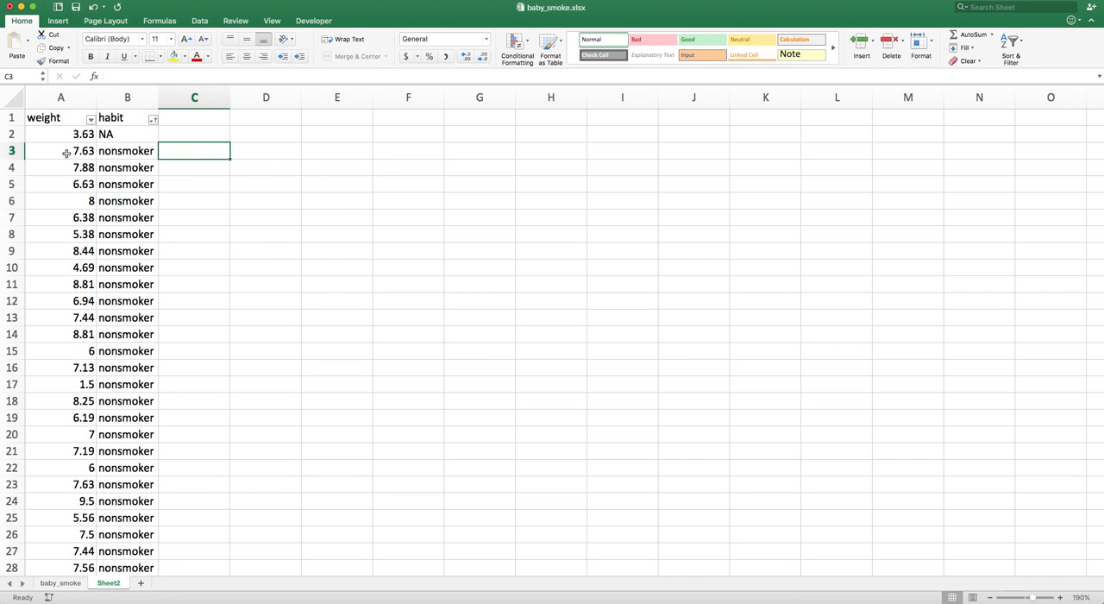
Delete row 2, the record whose habit is NA
click(118, 138)
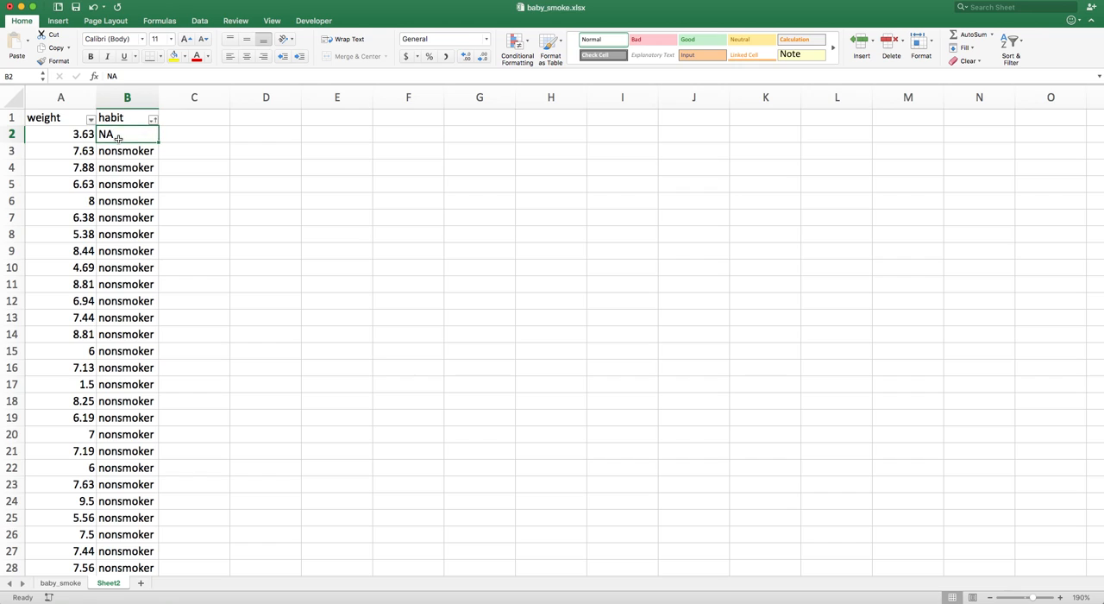
click(11, 133)
right_click(9, 135)
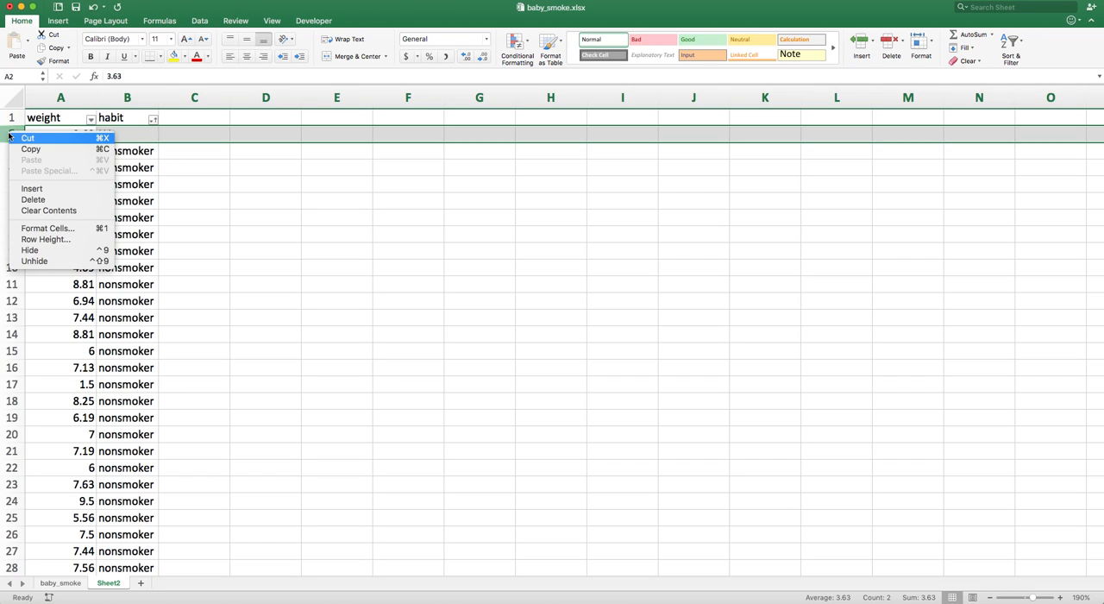
click(33, 199)
click(256, 166)
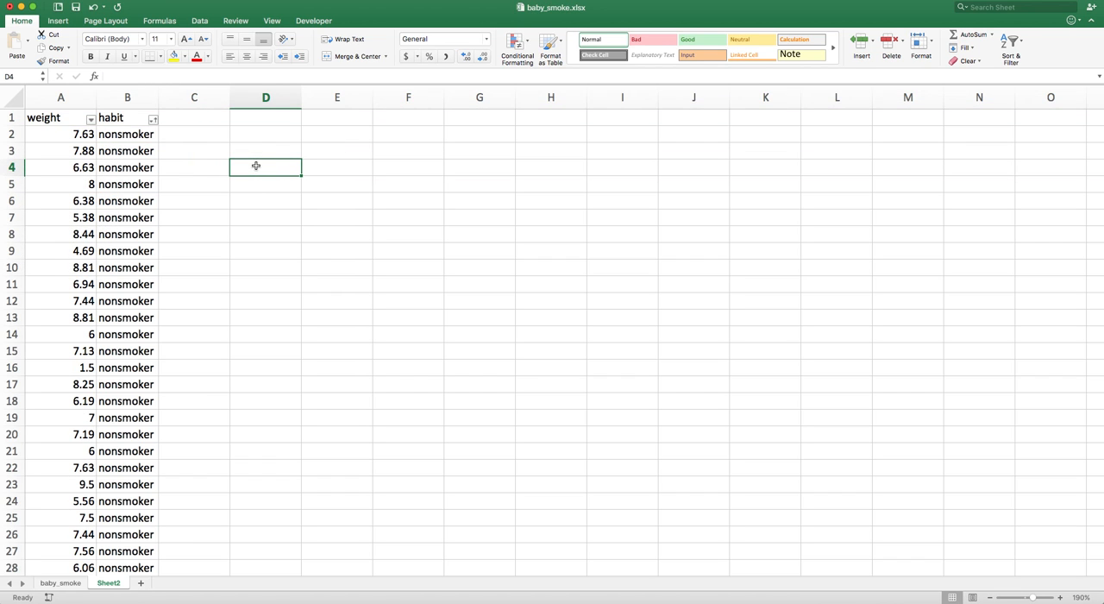
Cut all smoker weight and habit rows, starting at row 875 down to the end
scroll(138, 187, down, 10)
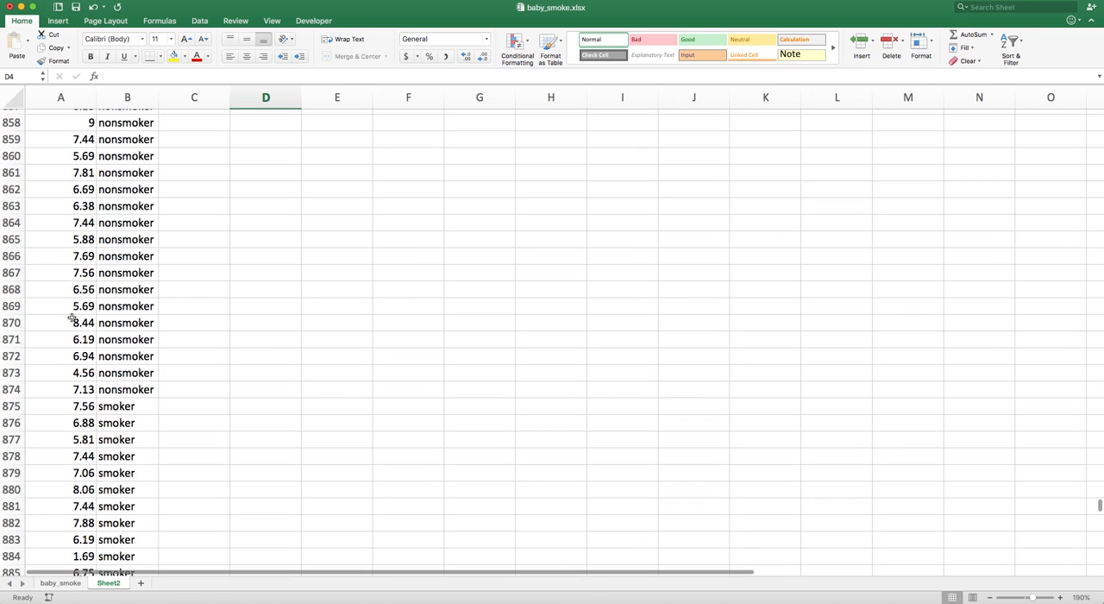
click(69, 416)
click(69, 413)
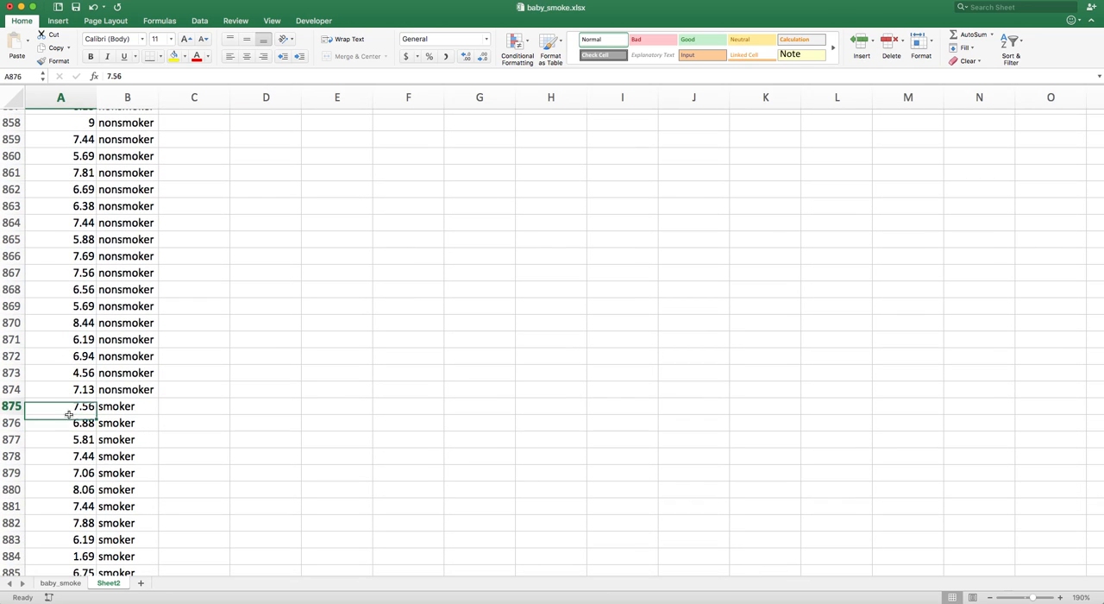
key(shift+Right)
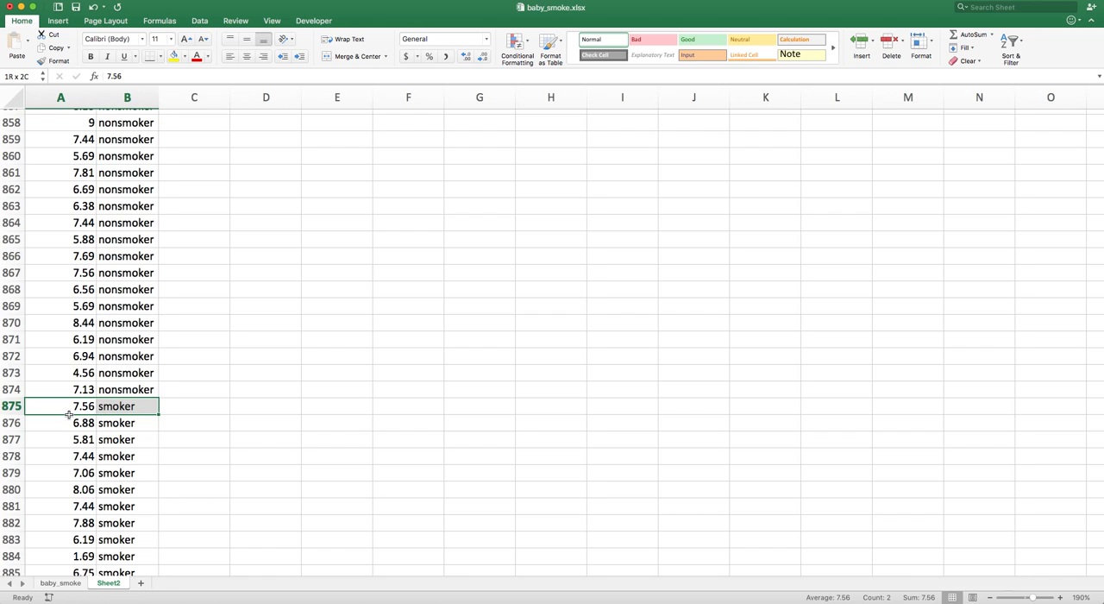
key(super+shift+Down)
key(super+x)
Paste the smoker rows into columns D and E, starting at row 2
scroll(244, 337, up, 20)
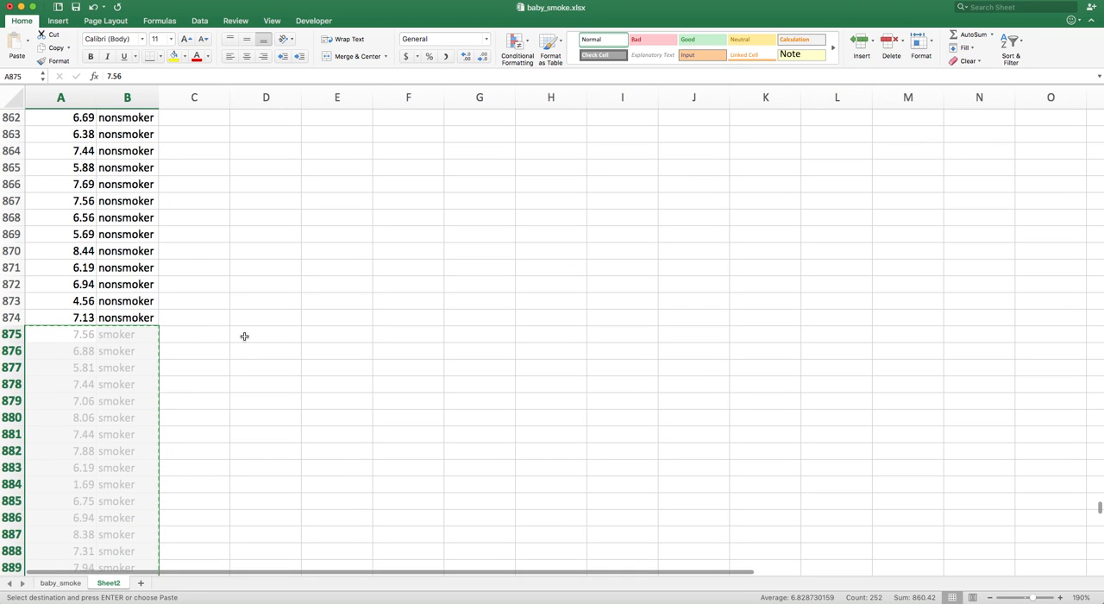
scroll(244, 337, up, 20)
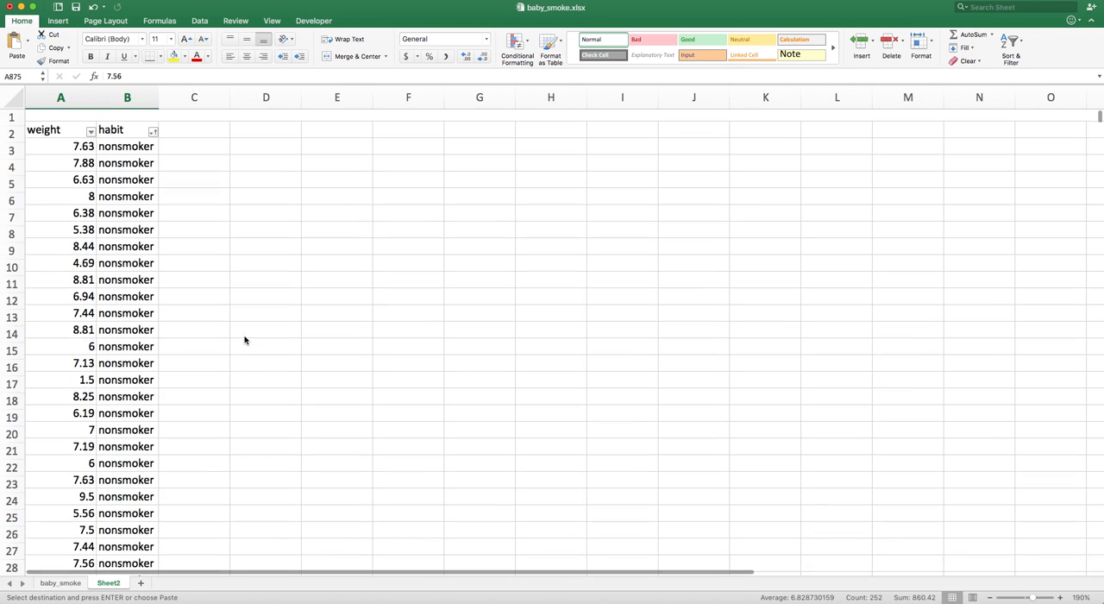
click(246, 118)
key(super+v)
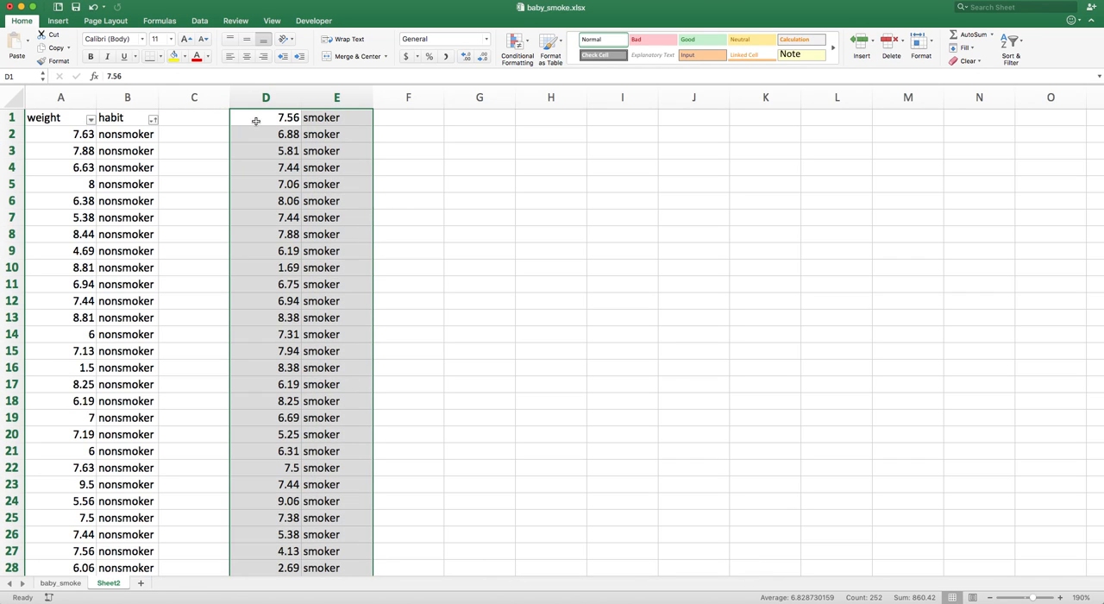
drag(257, 121, 258, 138)
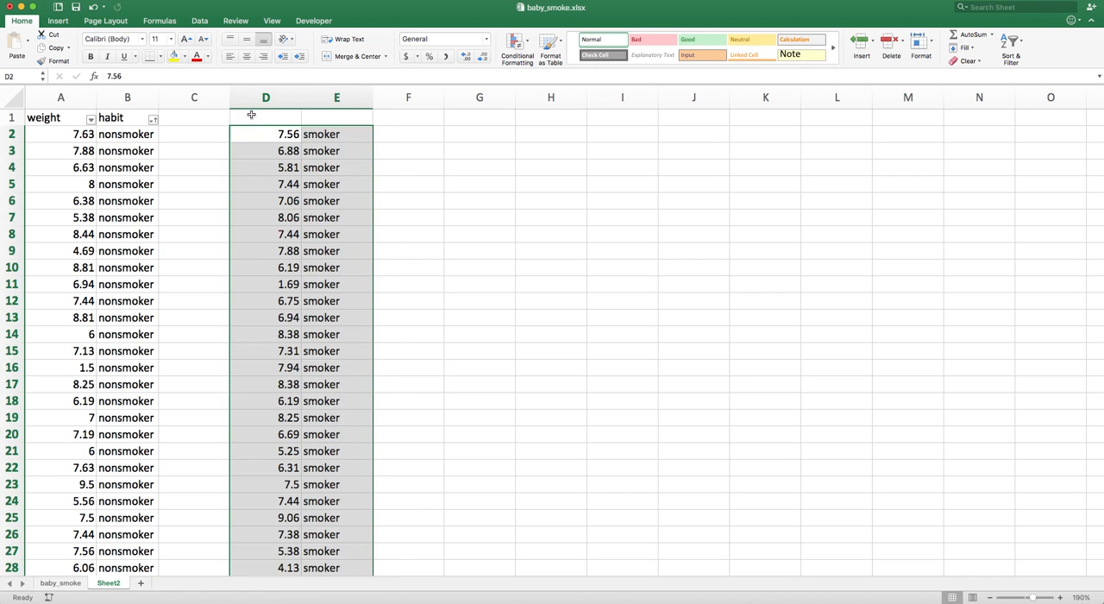
Enter the header Weight (Smoker) in cell D1
click(251, 115)
text(S)
key(BackSpace)
text(Weight ()
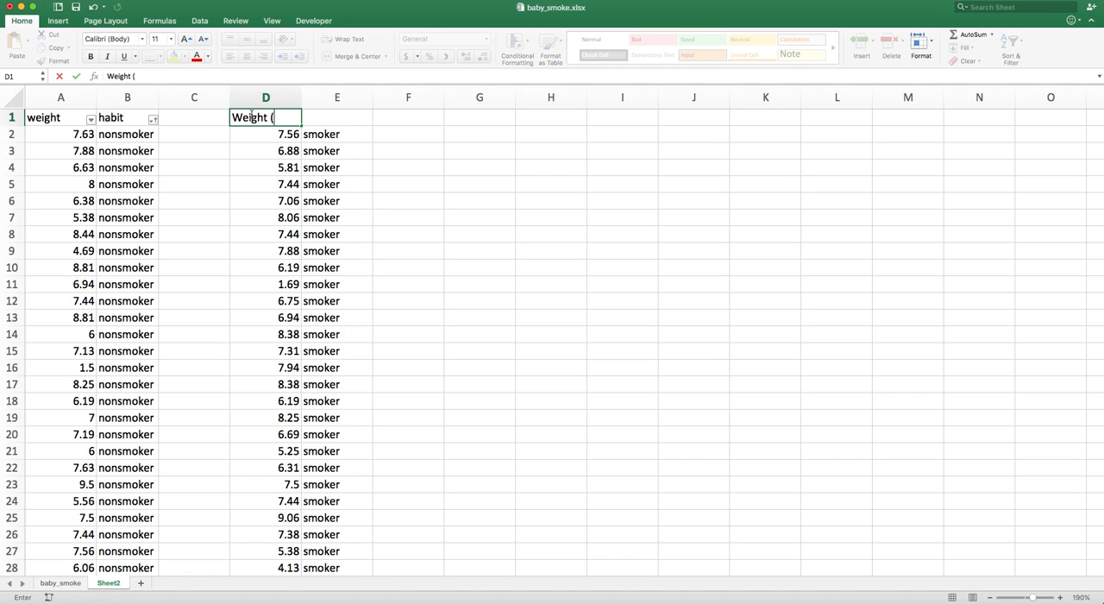
text(Smoker))
key(Return)
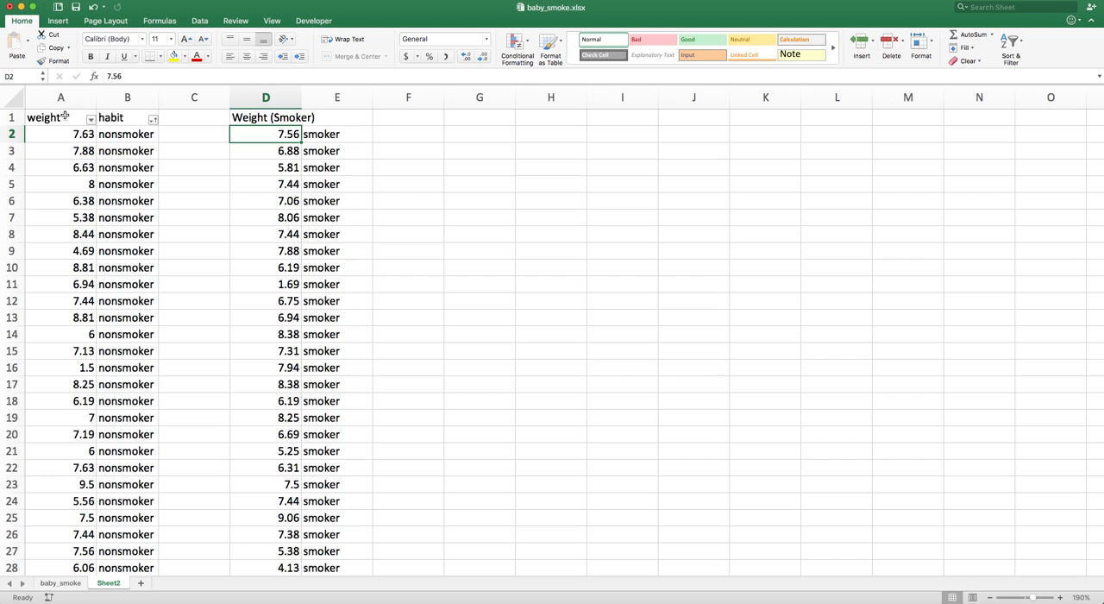
Rename the header in cell A1 to Weight (Non Smoker)
click(65, 119)
text(Weigh)
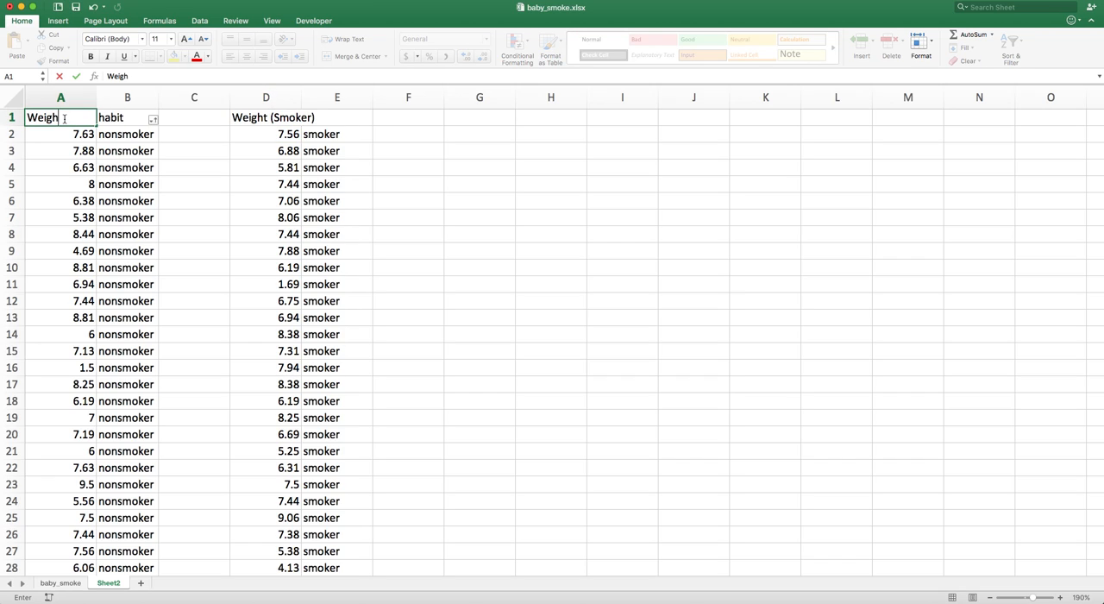
text(t (Non Smokiner)
key(Return)
Delete both habit columns and the empty column between the two weight columns
drag(127, 97, 182, 96)
super+click(321, 97)
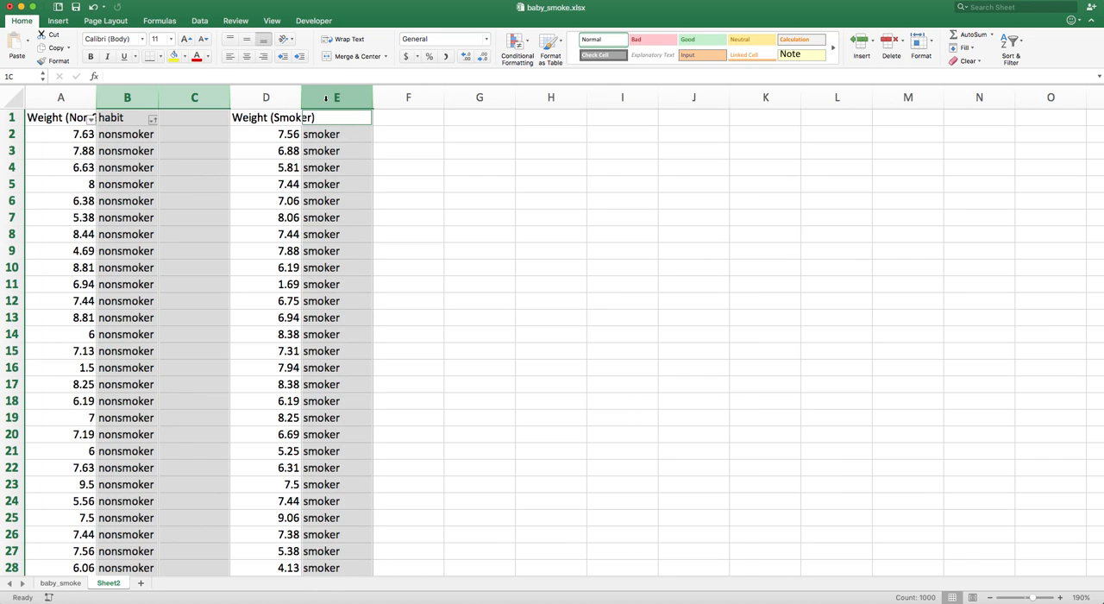
right_click(325, 100)
click(361, 165)
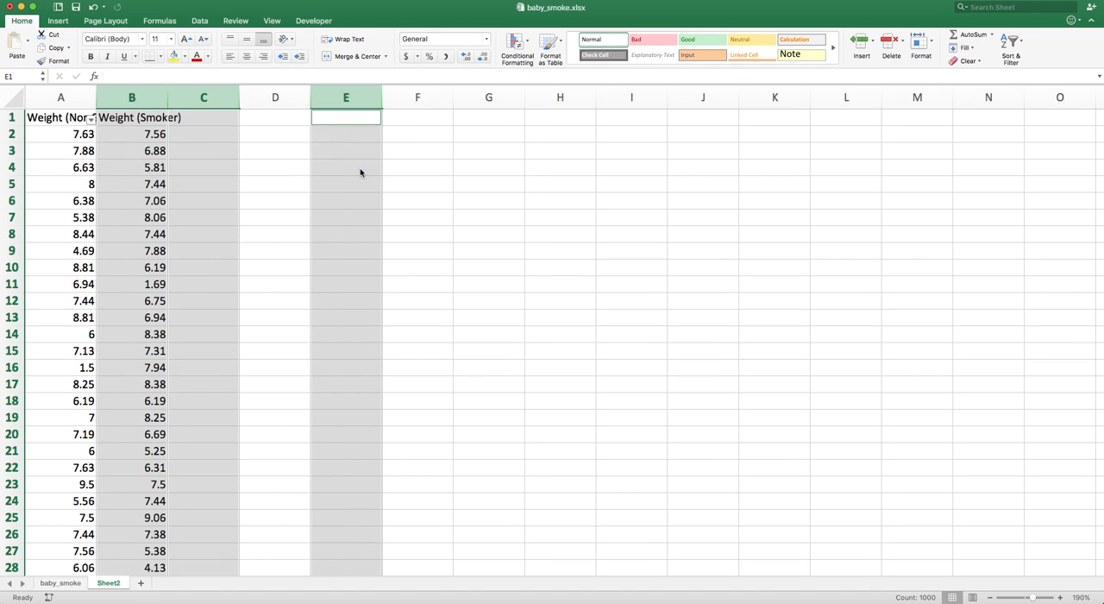
Autofit the widths of the two weight columns
click(286, 138)
double_click(95, 102)
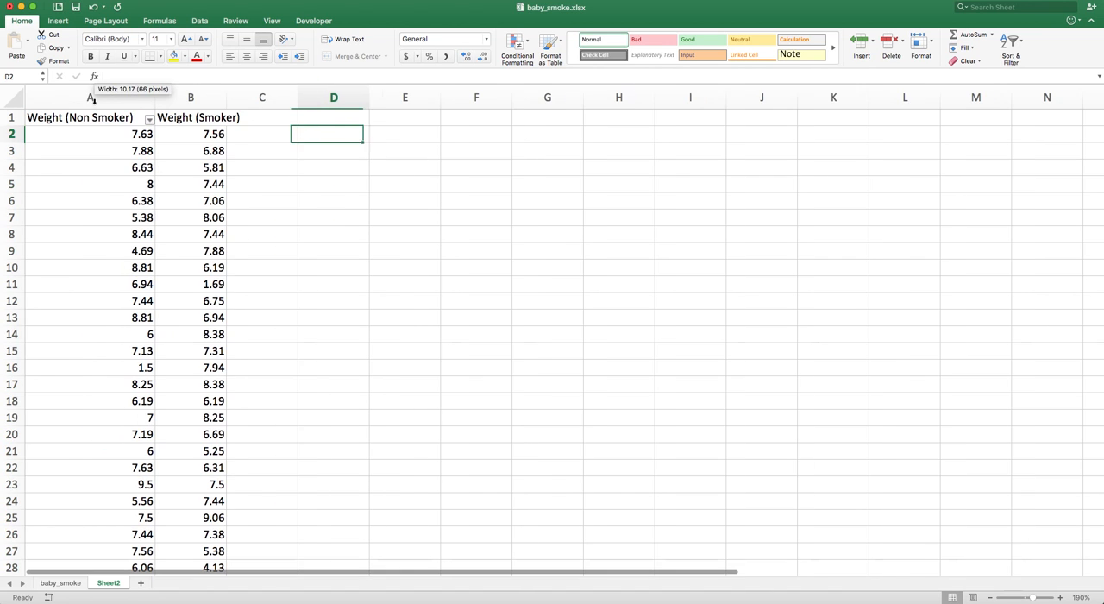
double_click(226, 97)
click(258, 120)
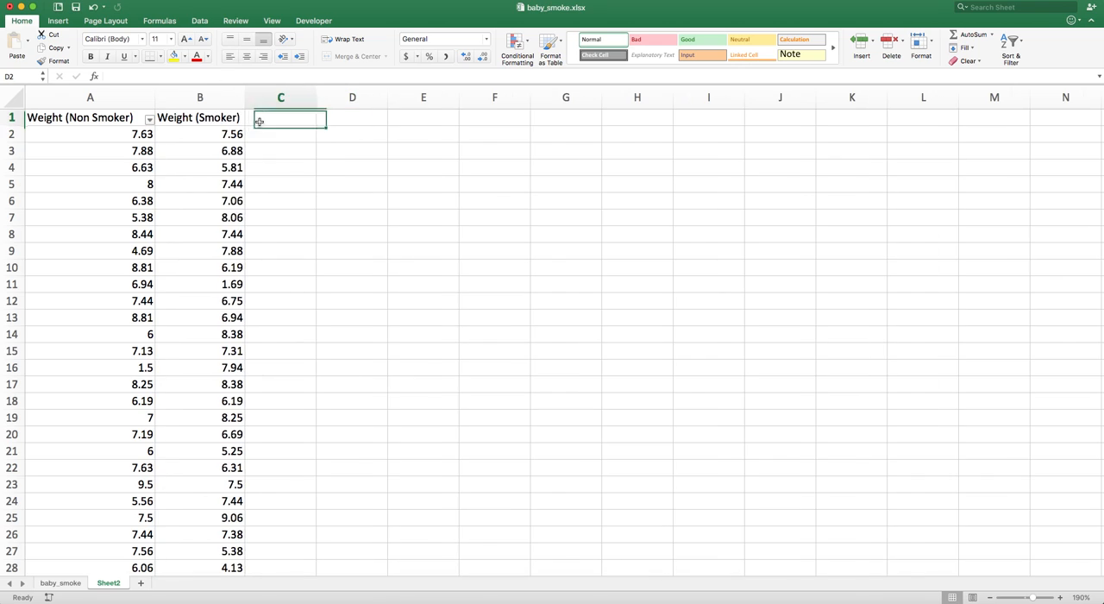
Turn off the filter and jump to the last non-smoker weight value
click(1022, 48)
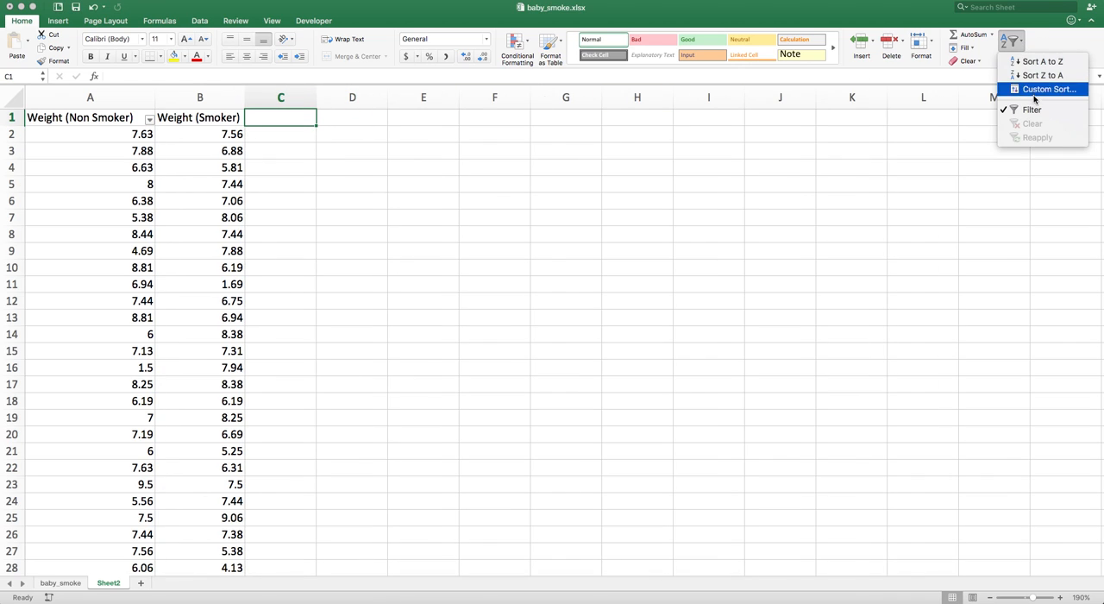
click(1031, 109)
click(457, 277)
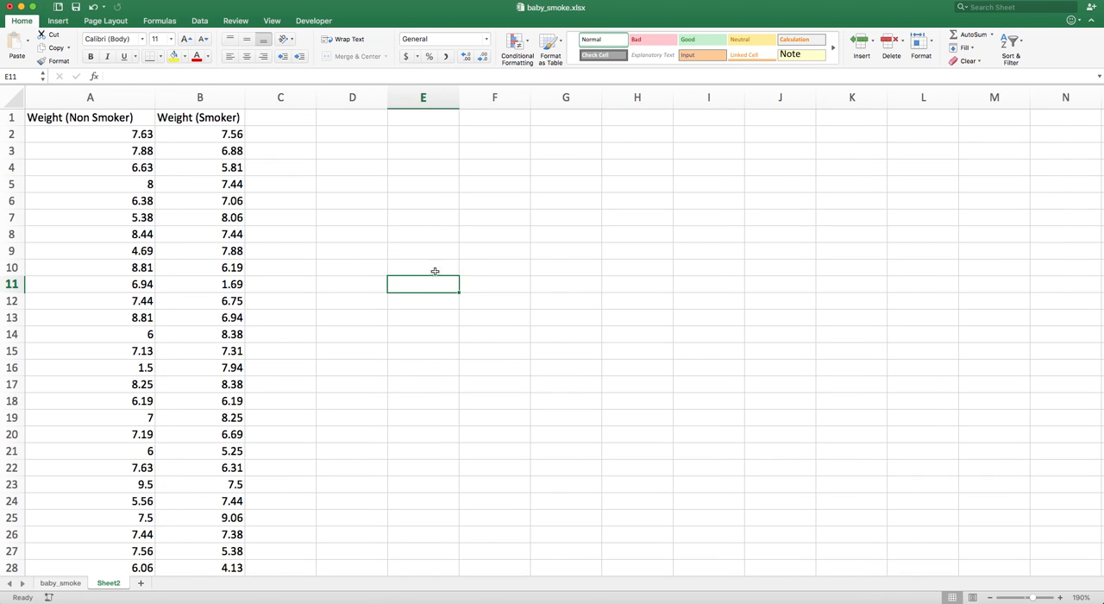
click(93, 134)
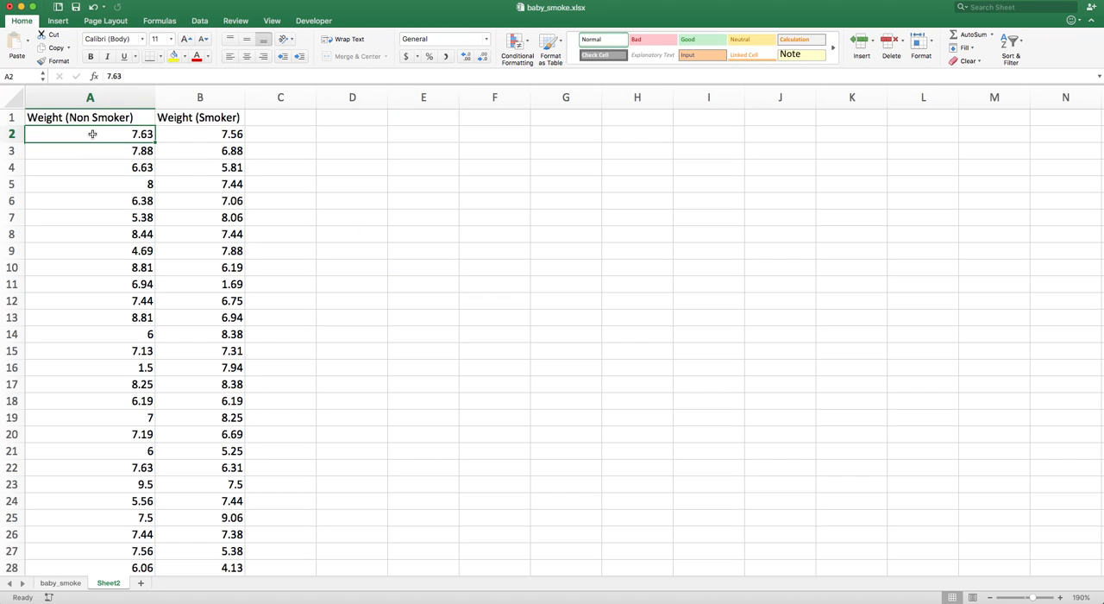
key(super+Down)
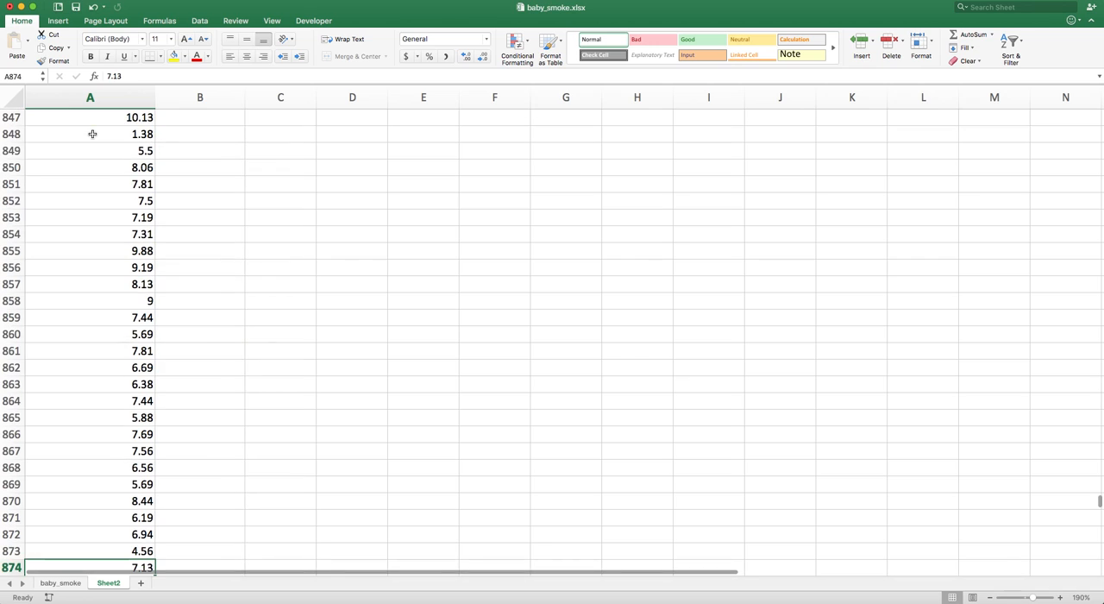
Open the Data Analysis tool t-Test: Two-Sample Assuming Unequal Variances
key(super+Up)
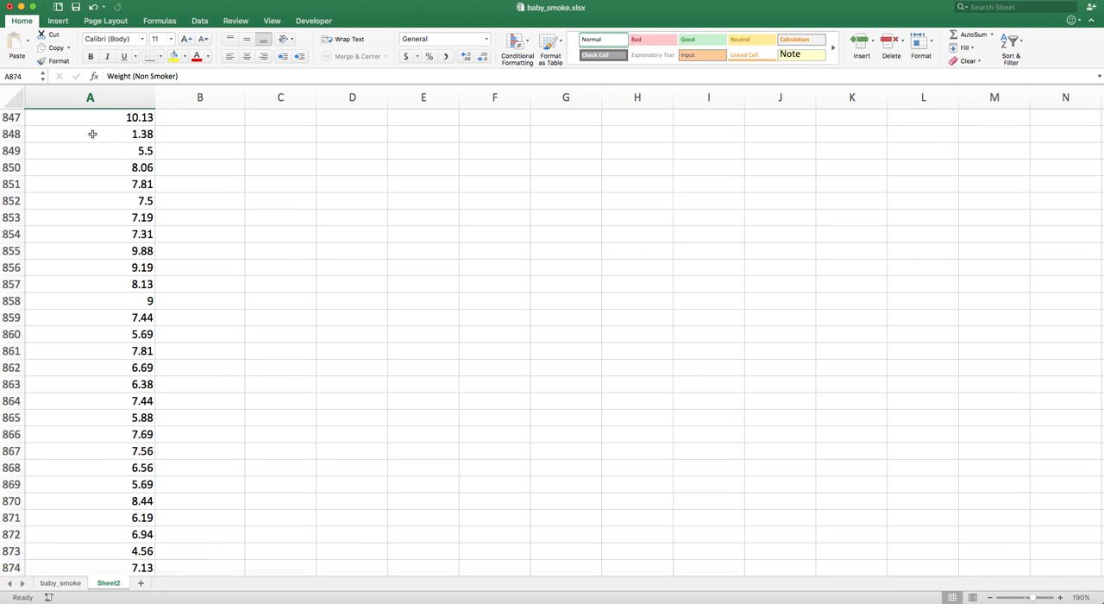
key(Right)
key(Down)
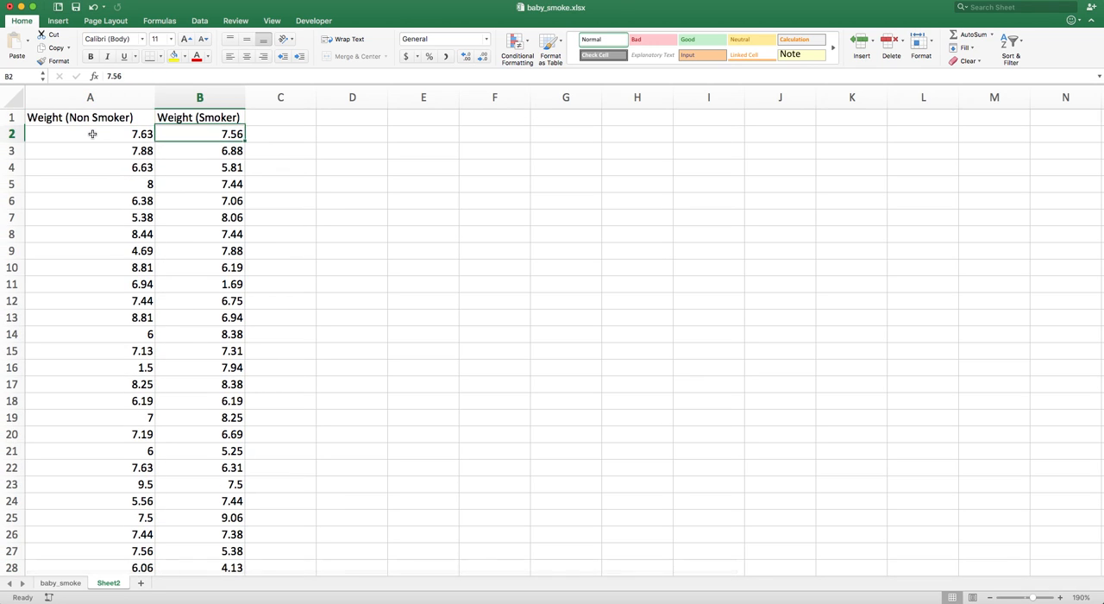
key(super+Down)
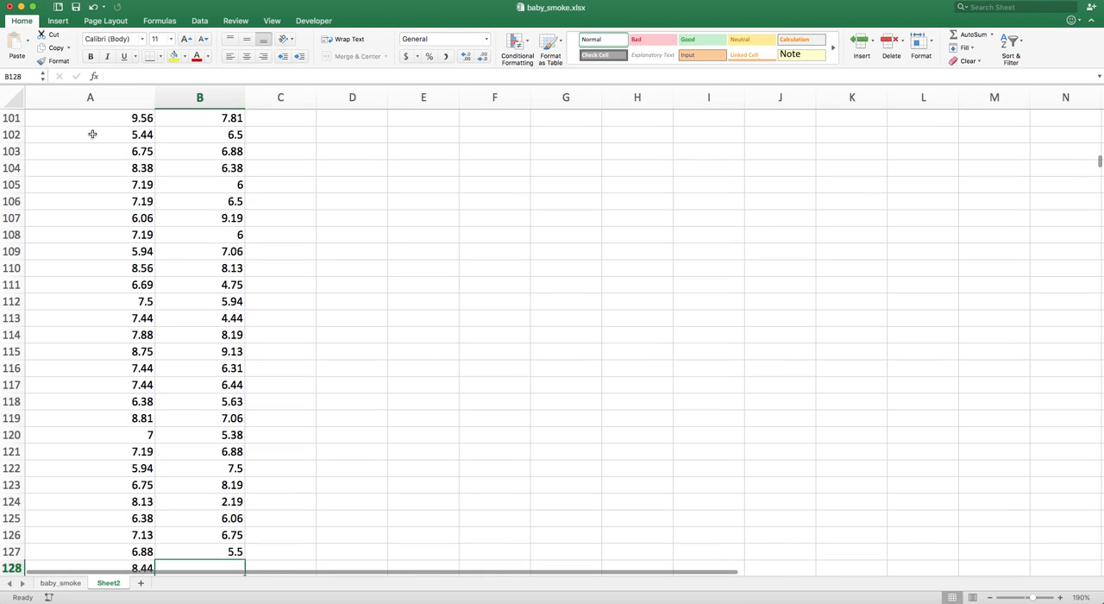
key(super+Up)
key(Left)
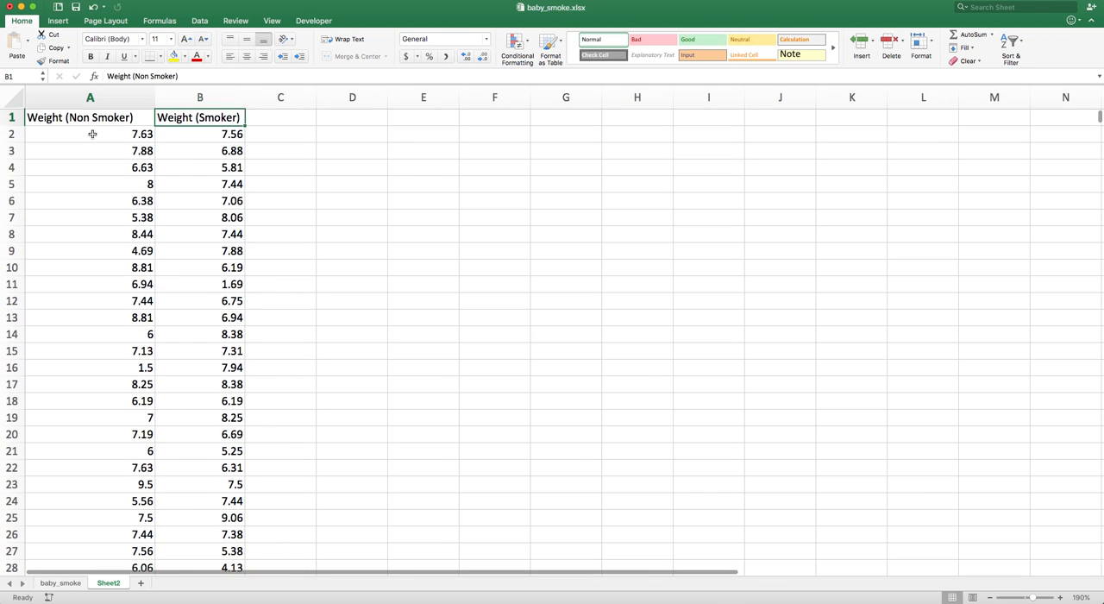
click(201, 20)
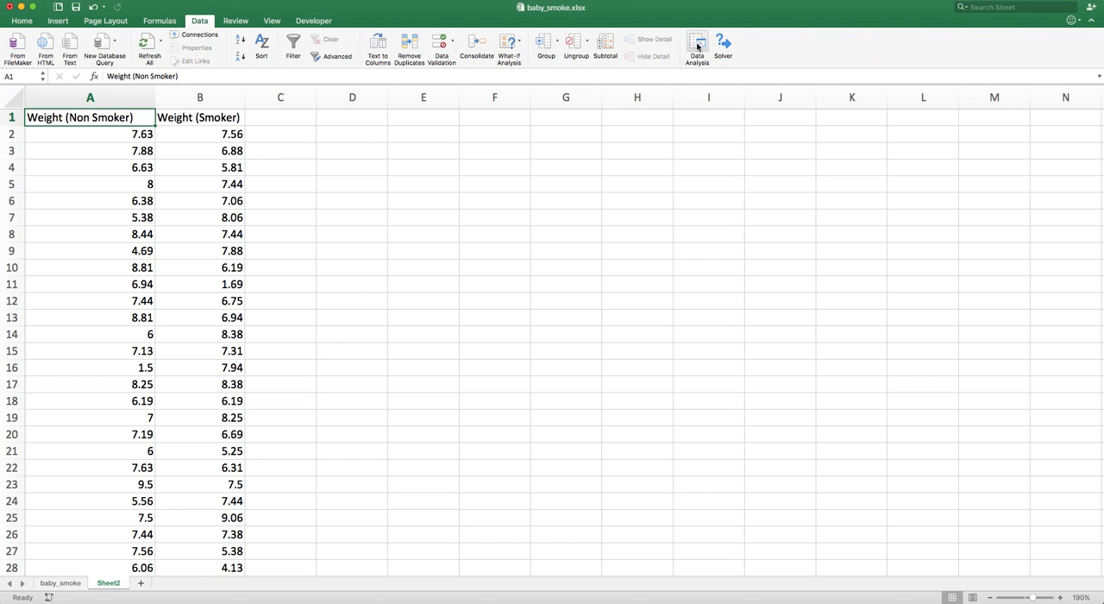
click(697, 47)
drag(438, 113, 587, 173)
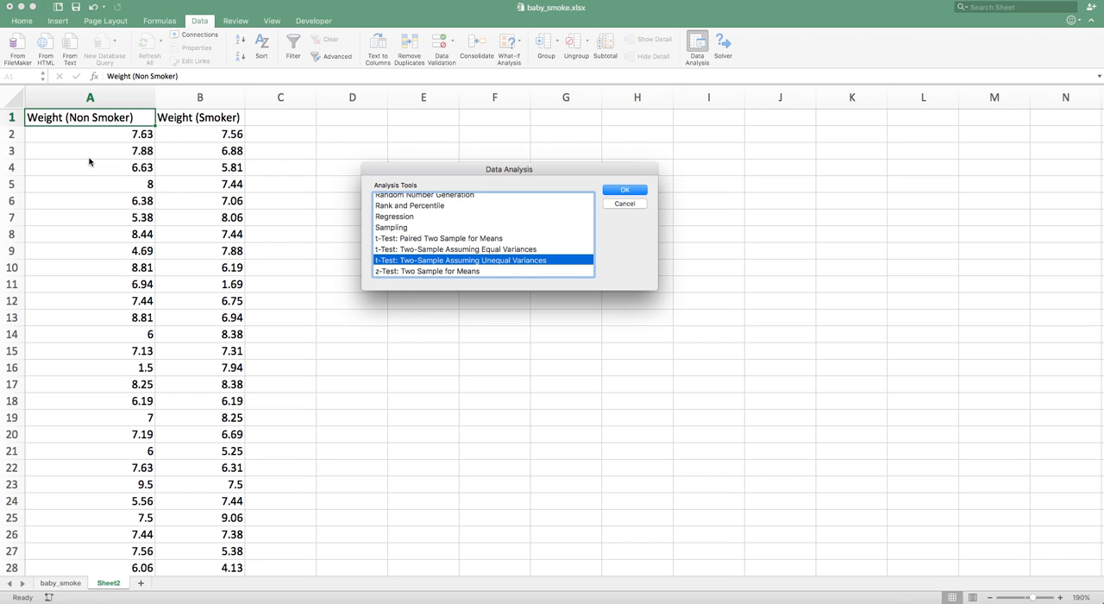
click(410, 238)
click(413, 261)
click(630, 190)
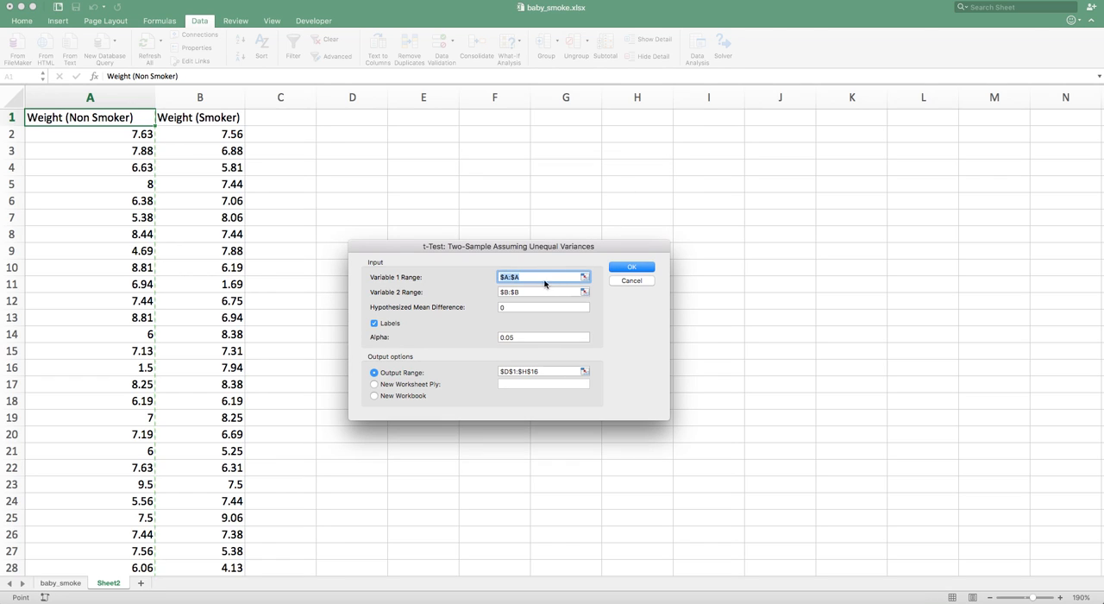
Clear both variable range fields and set Variable 1 Range to the non-smoker column $A$1:$A$874
click(536, 277)
key(BackSpace)
key(BackSpace)
key(BackSpace)
key(BackSpace)
key(BackSpace)
click(526, 291)
key(BackSpace)
key(BackSpace)
key(BackSpace)
key(BackSpace)
key(BackSpace)
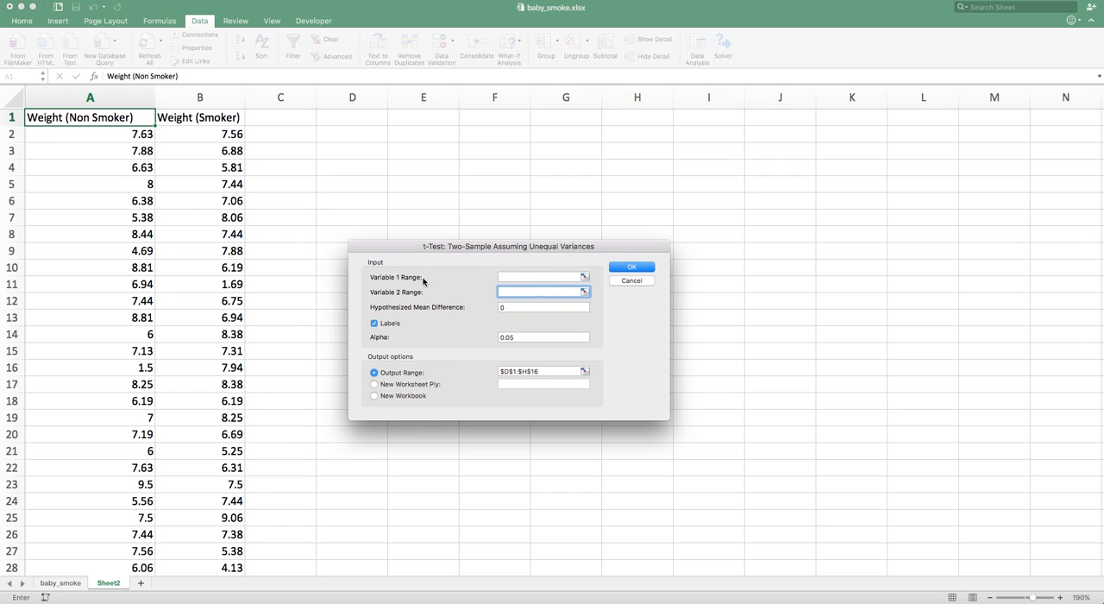
click(522, 277)
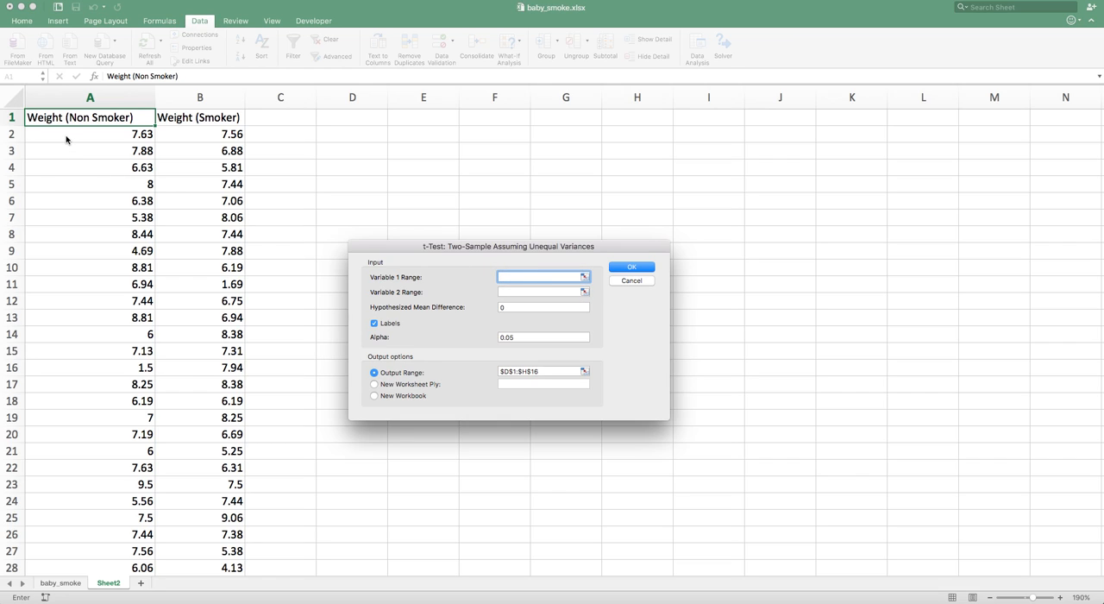
drag(59, 116, 96, 599)
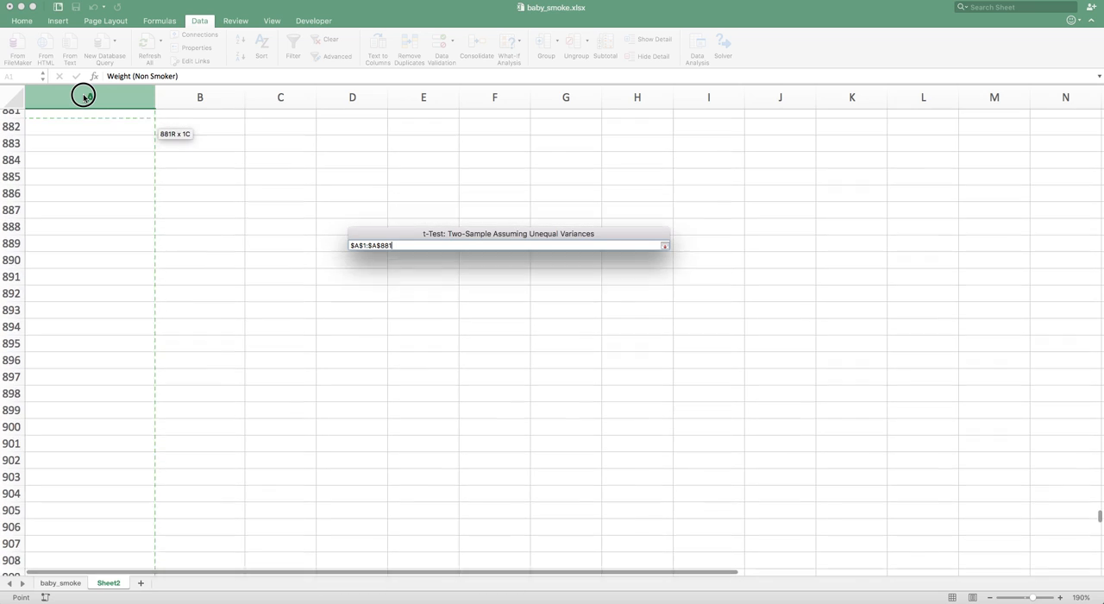
drag(83, 95, 97, 172)
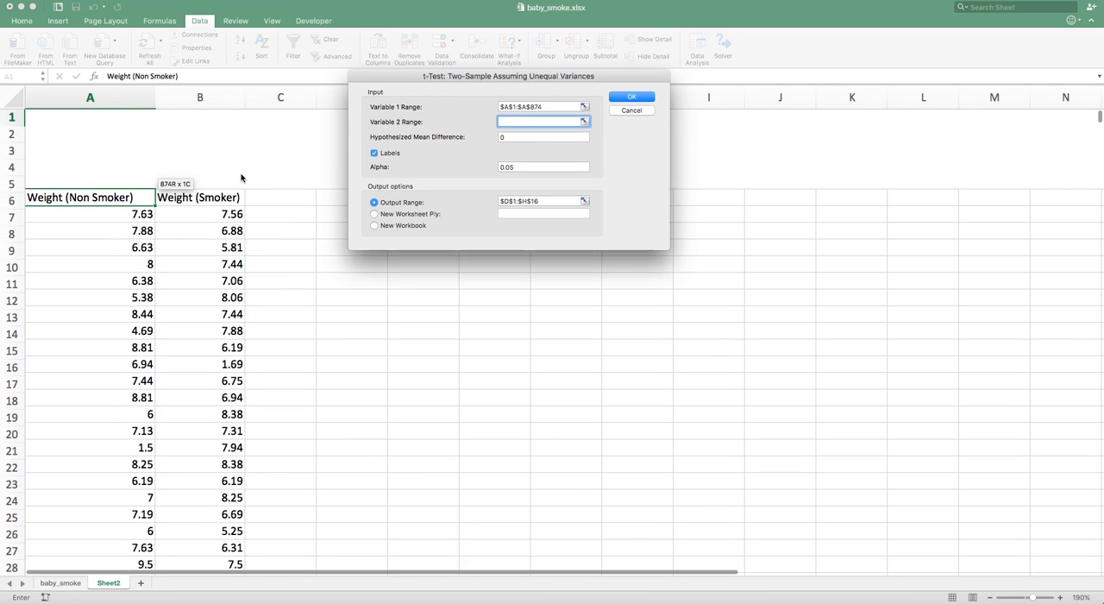
Set Variable 2 Range to the smoker column $B$1:$B$127 and run the t-test with output range $D$1:$H$16
drag(189, 121, 216, 536)
drag(212, 586, 204, 456)
scroll(251, 249, up, 20)
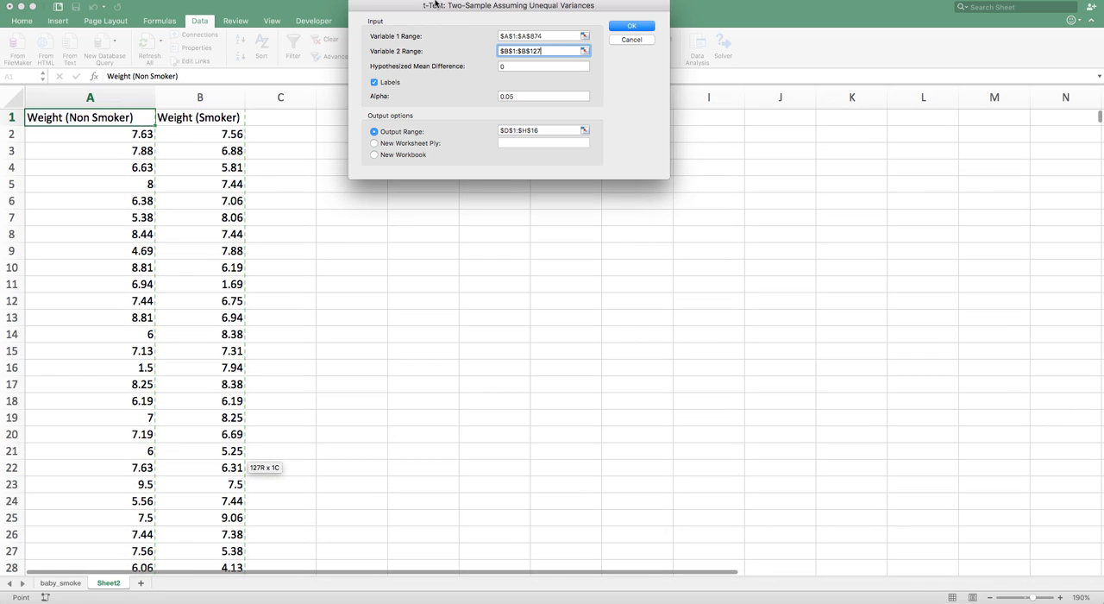
drag(427, 9, 360, 157)
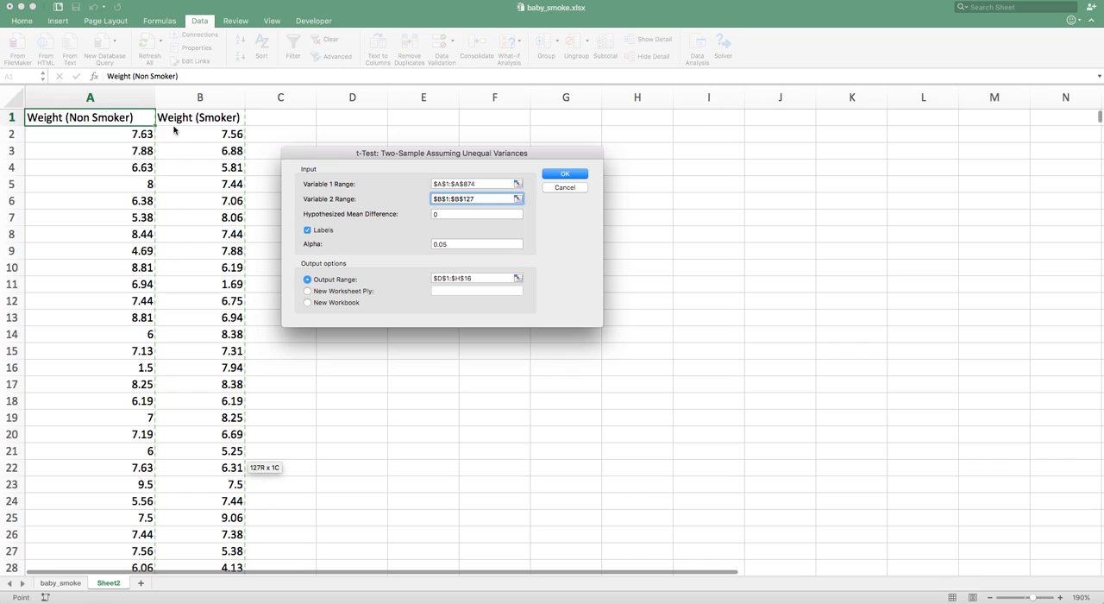
click(440, 215)
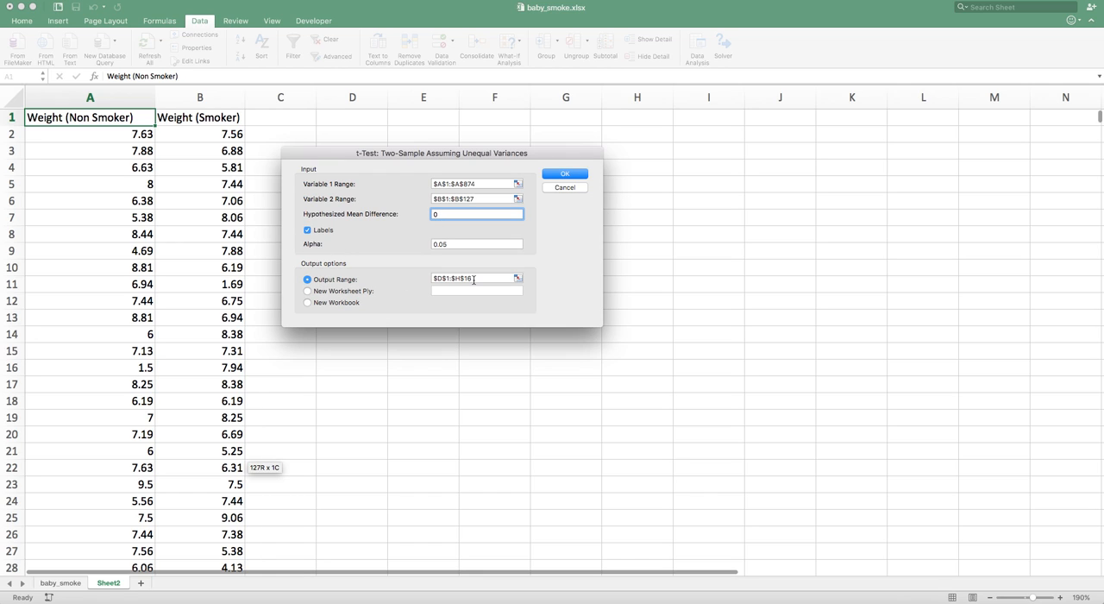
click(557, 177)
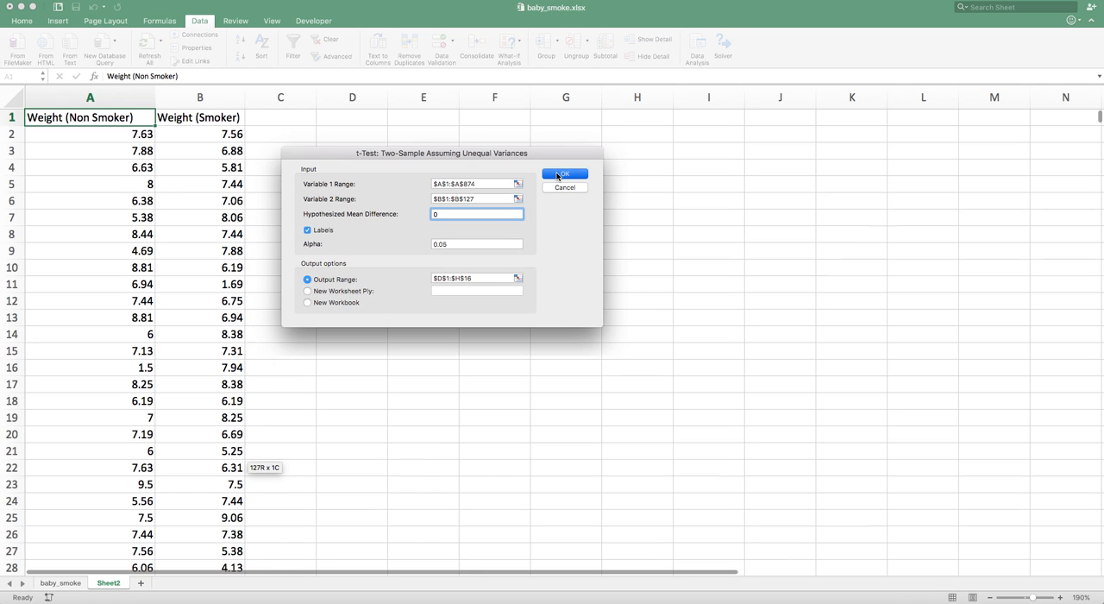
click(528, 227)
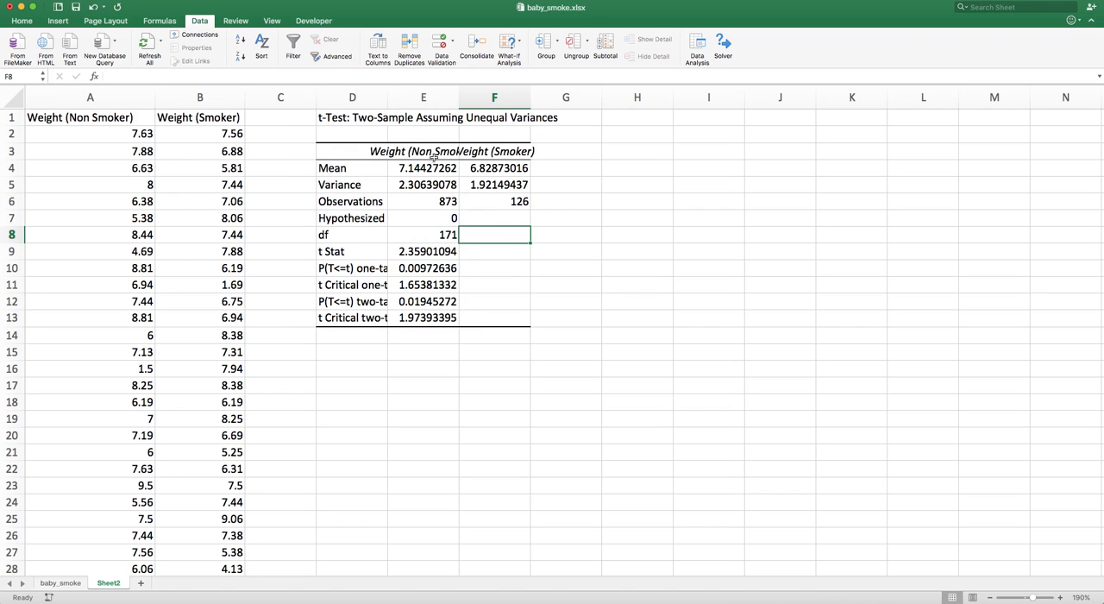
Autofit the widths of the t-test output columns
drag(387, 97, 515, 92)
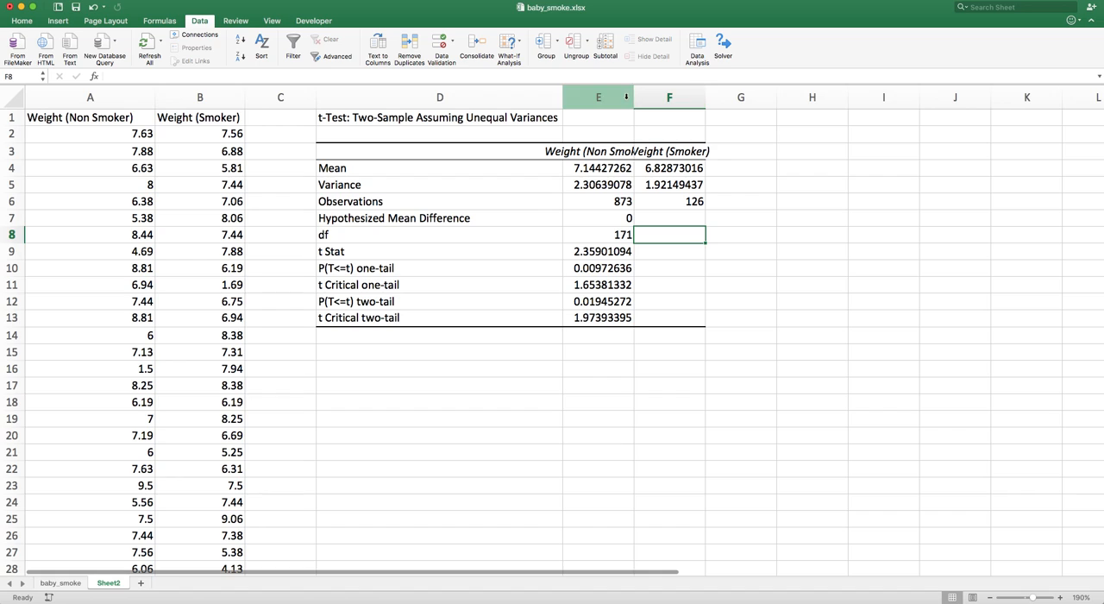
double_click(633, 96)
double_click(744, 103)
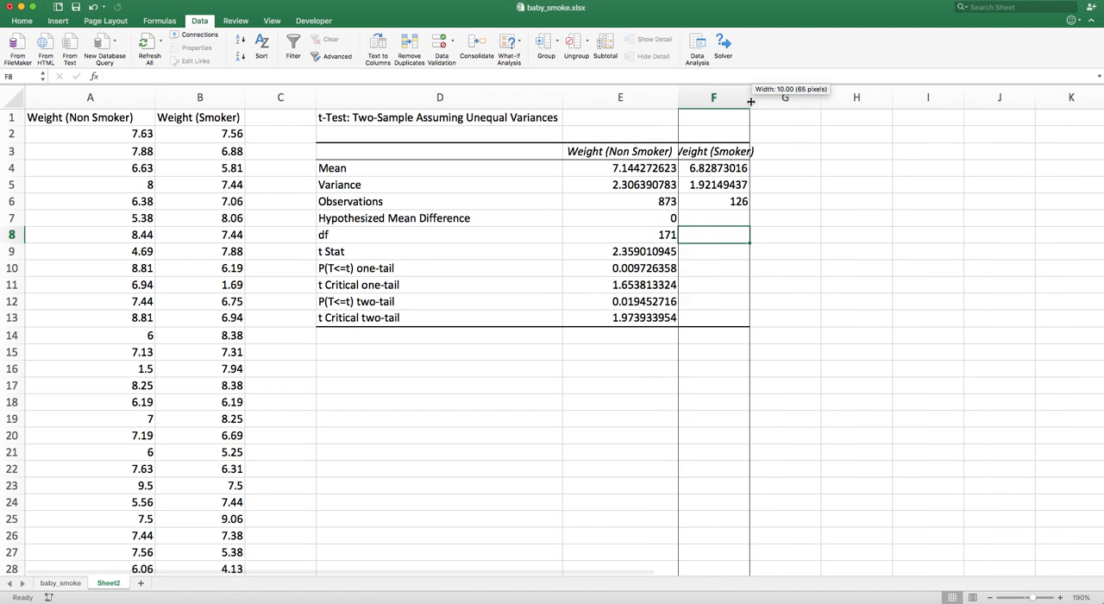
Fill the Mean and Variance rows of the output table with yellow
click(390, 171)
drag(391, 171, 713, 190)
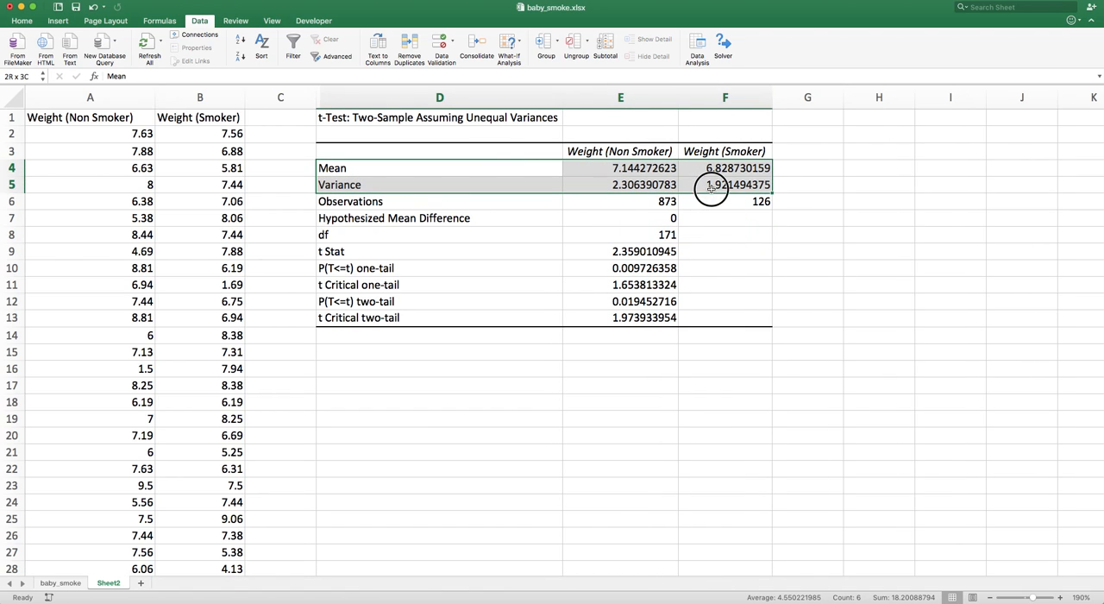
click(24, 23)
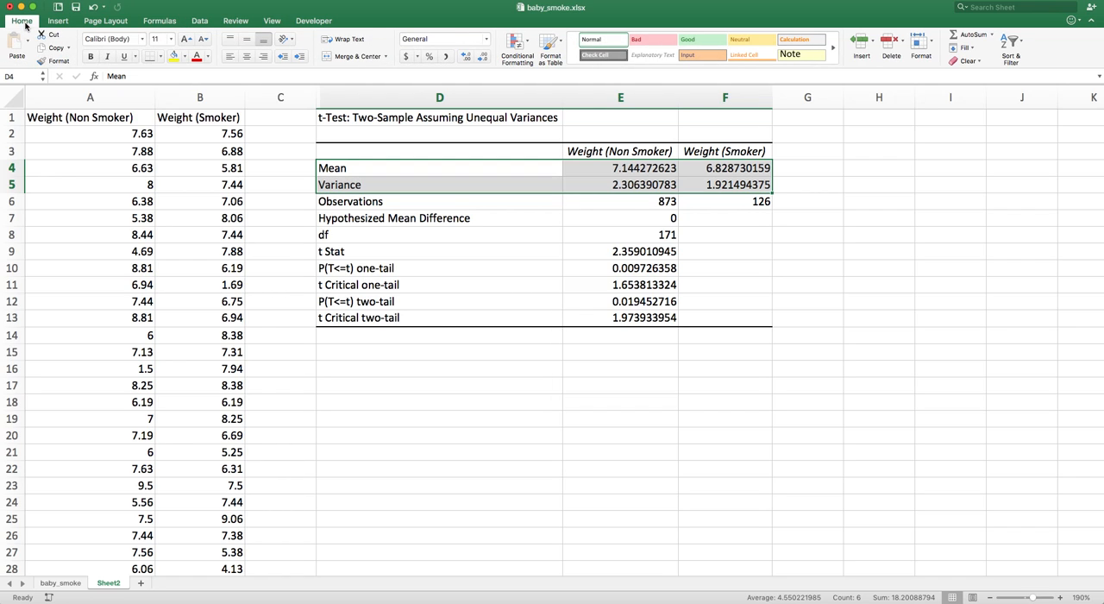
click(174, 57)
Highlight the Hypothesized Mean Difference row in yellow
click(617, 198)
click(615, 173)
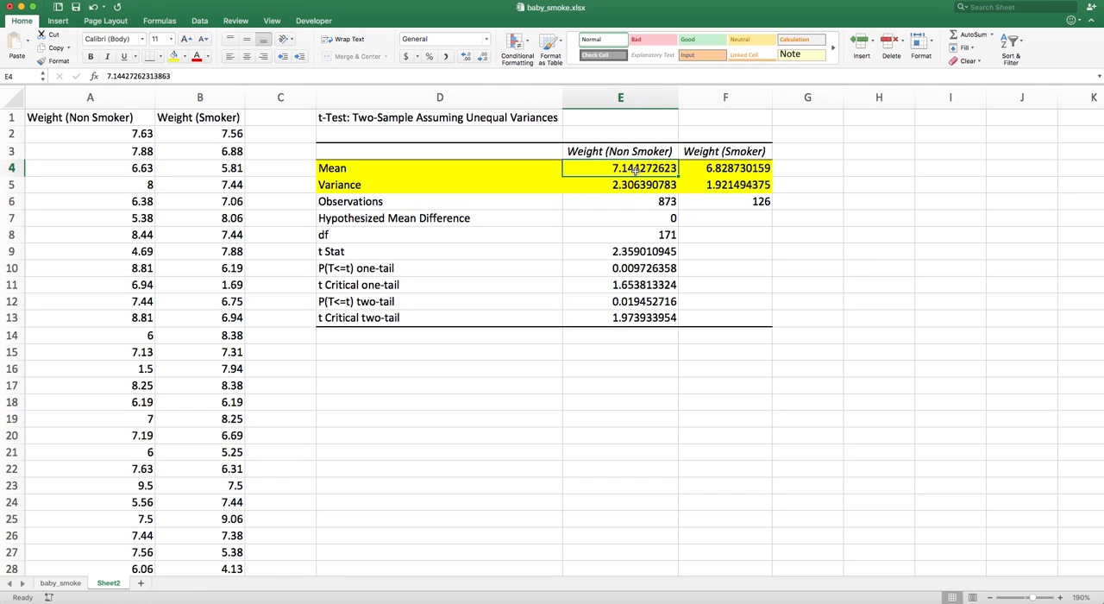
click(622, 185)
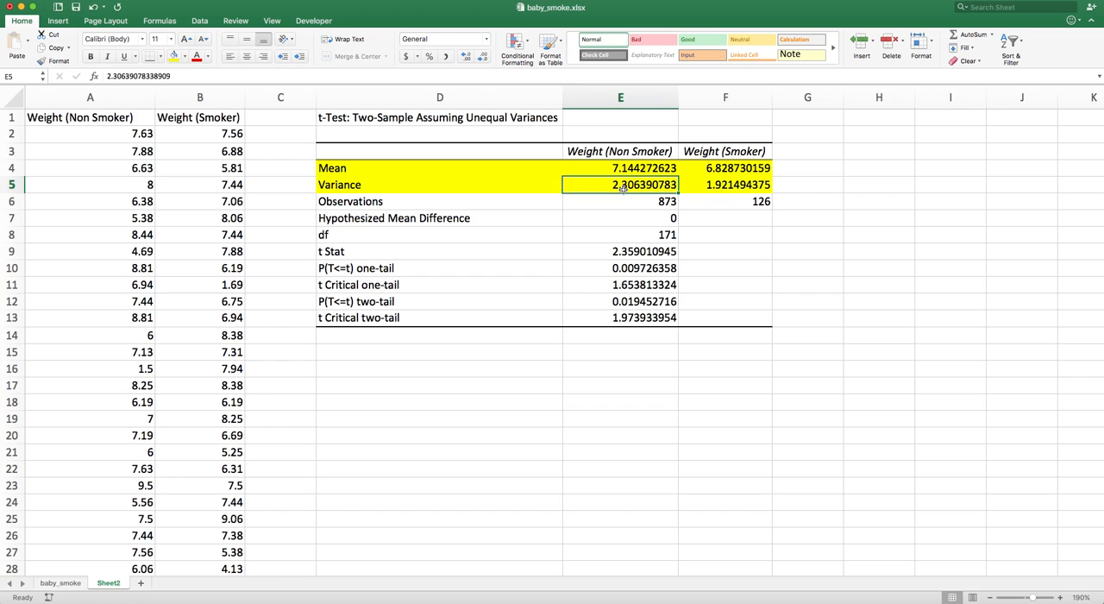
click(717, 172)
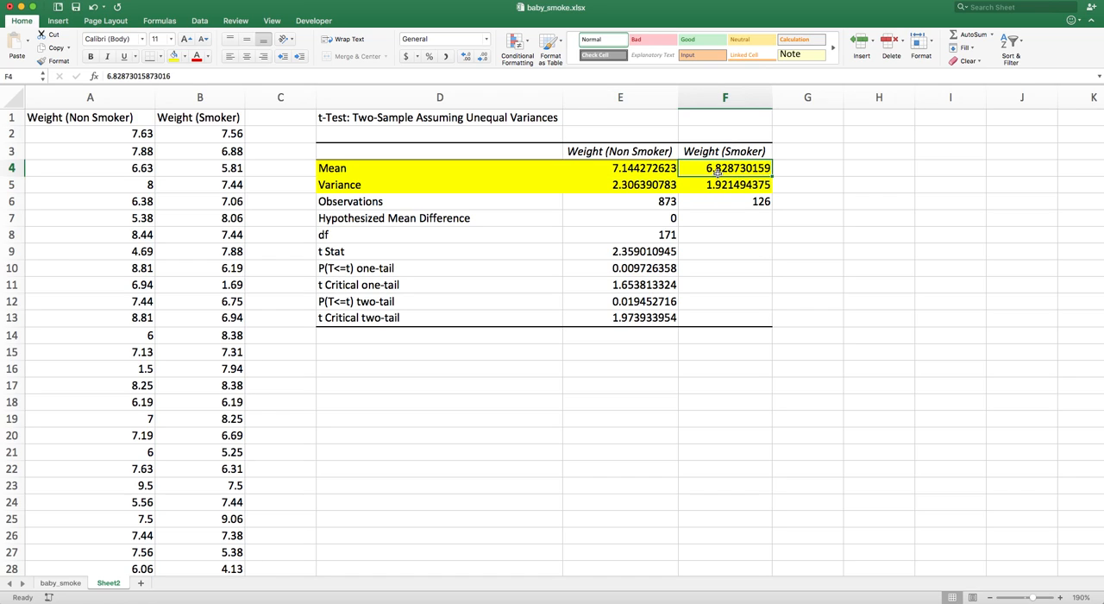
click(731, 184)
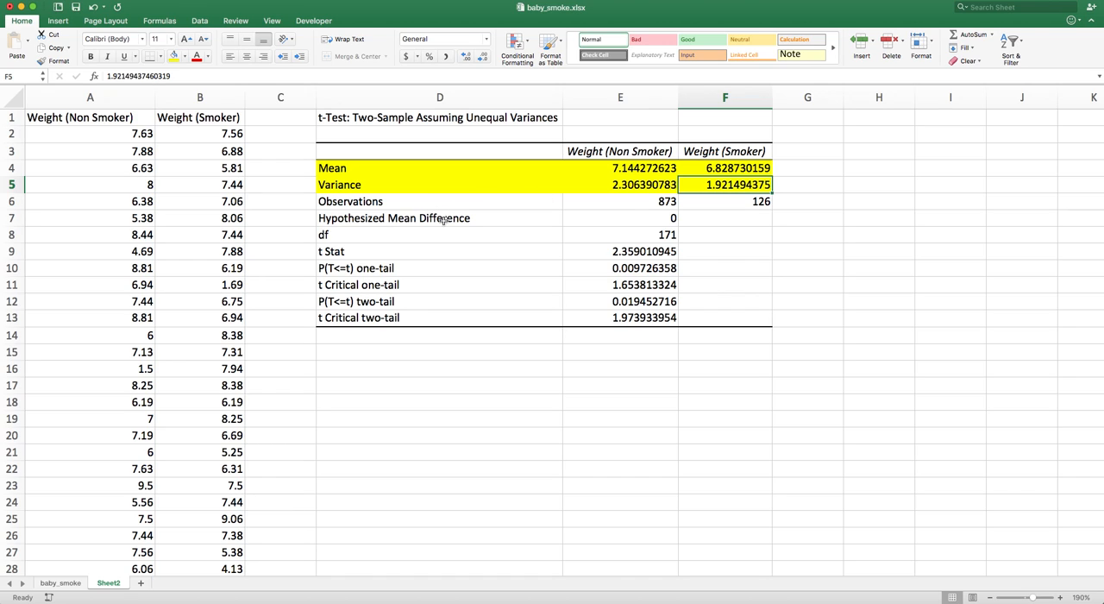
drag(430, 219, 641, 217)
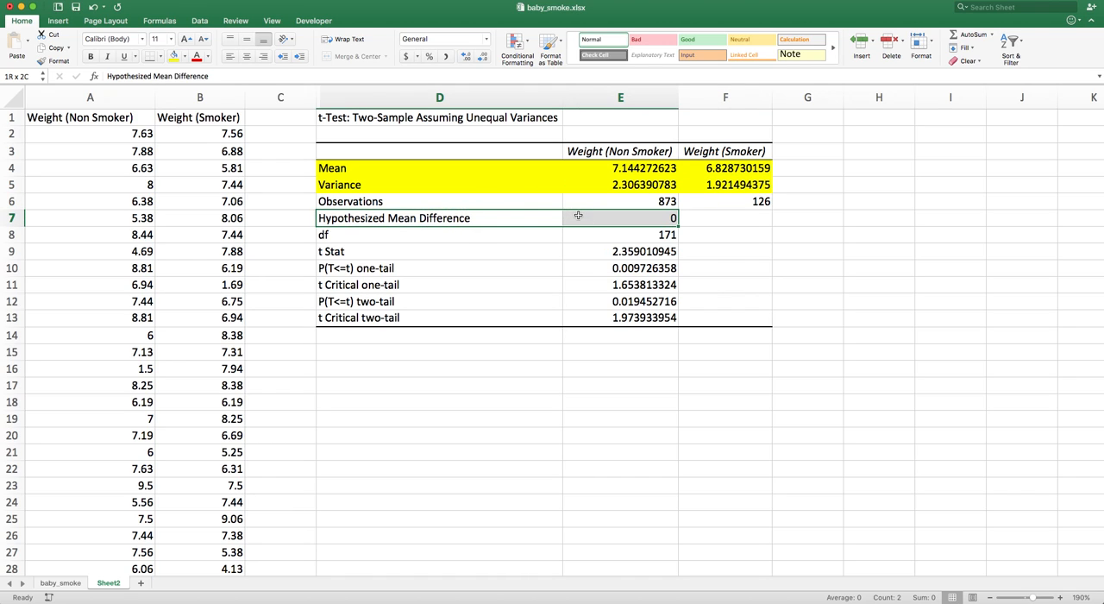
click(173, 56)
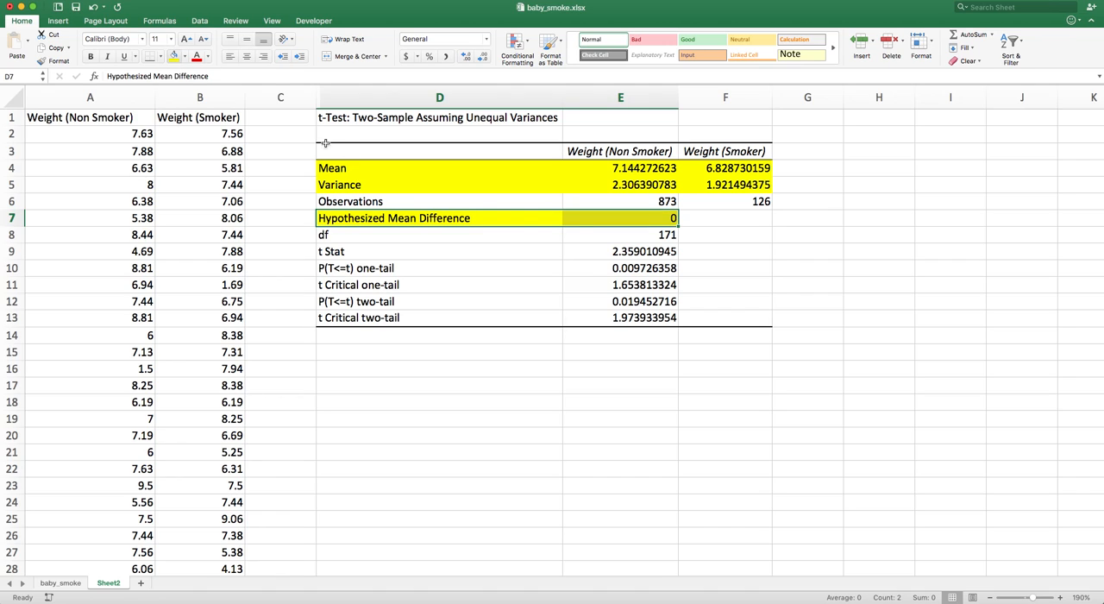
Highlight the P(T<=t) two-tail row in yellow
click(648, 226)
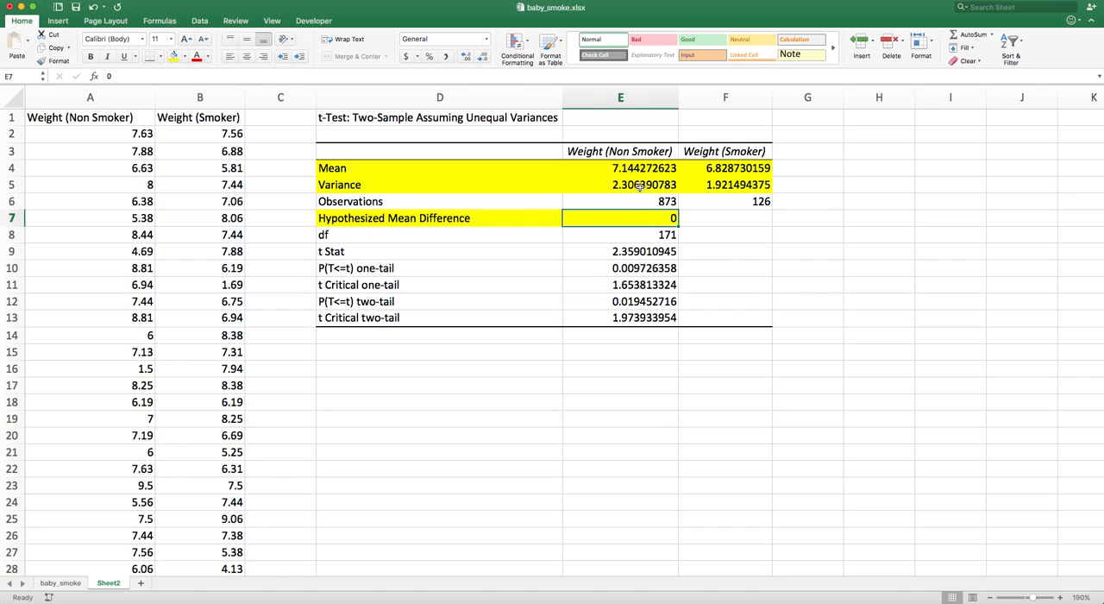
drag(637, 170, 683, 171)
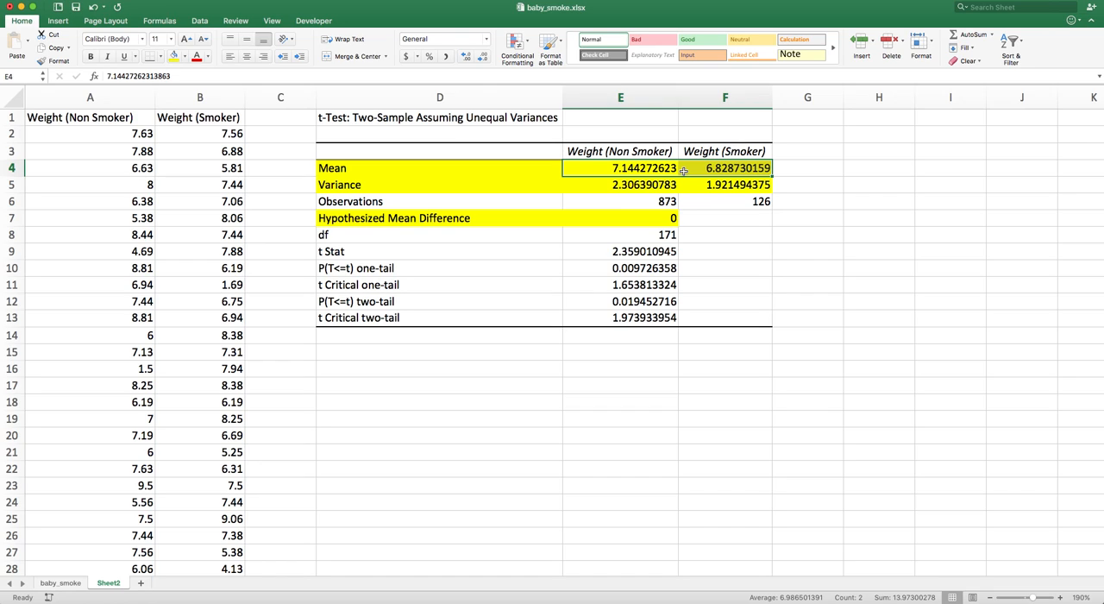
click(640, 215)
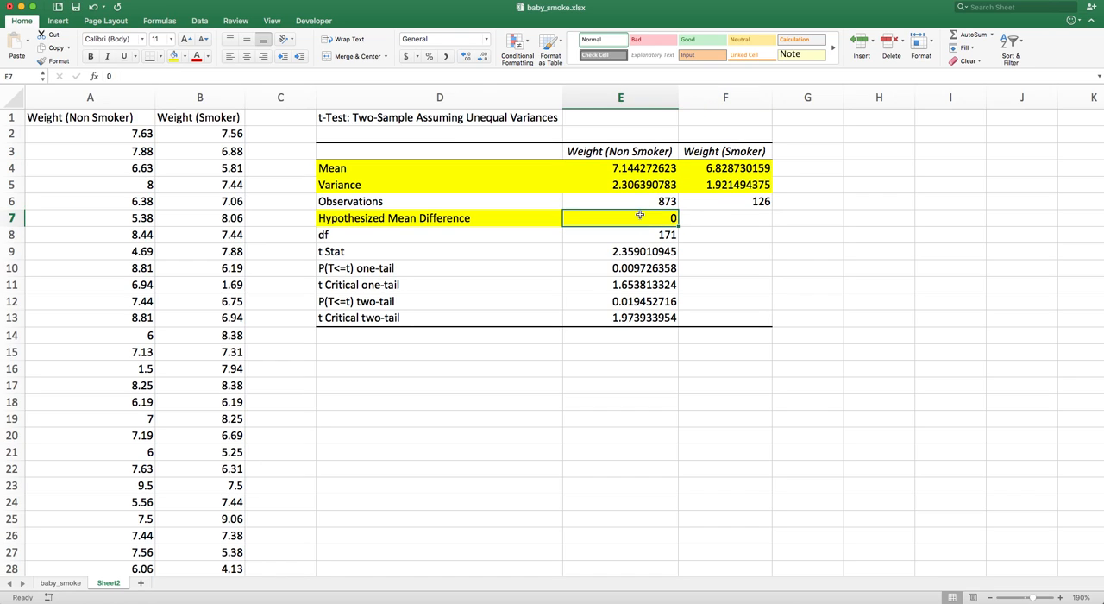
drag(664, 175, 729, 169)
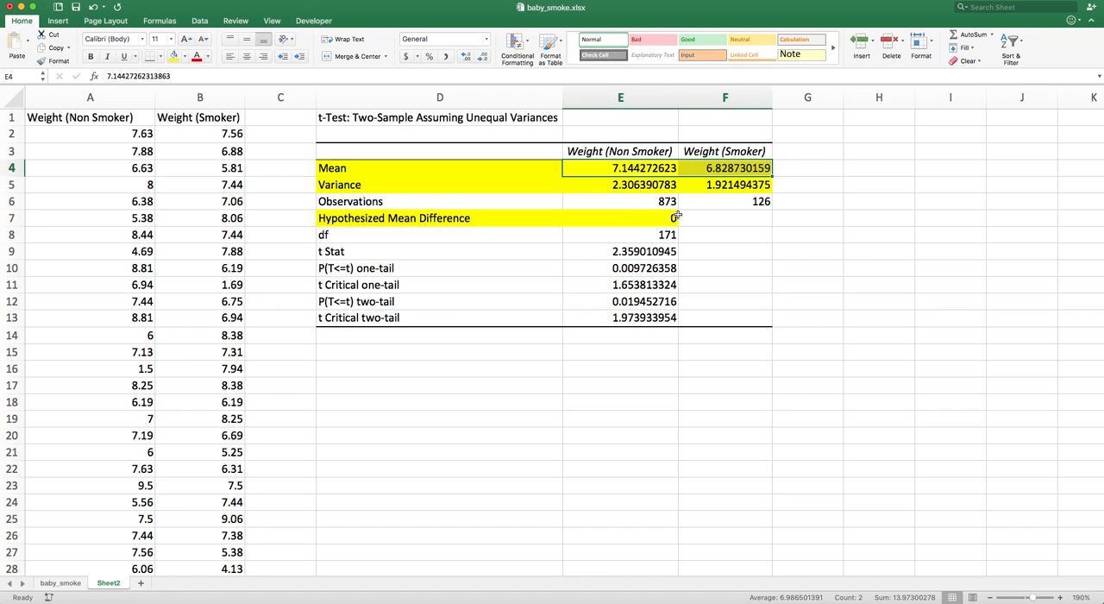
drag(351, 301, 577, 303)
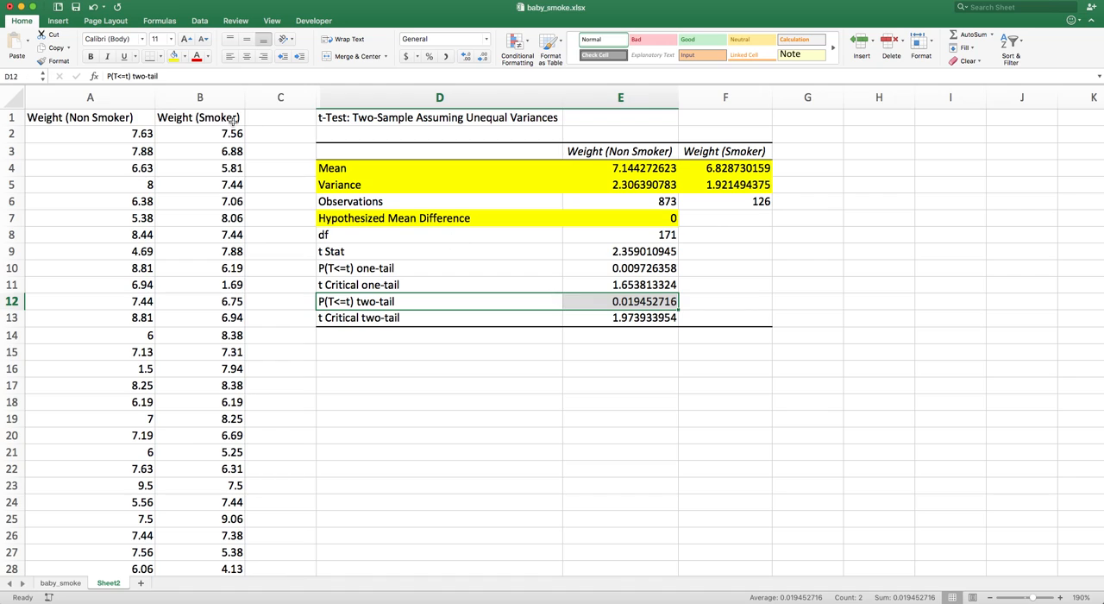
click(173, 56)
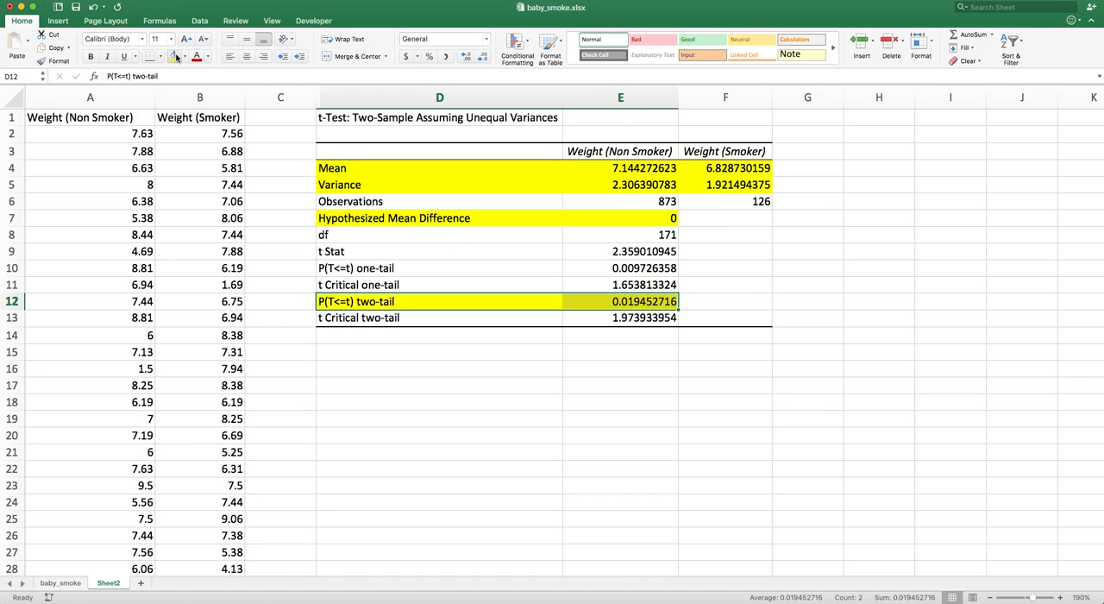
Enter an arrow <-------- in F12 pointing at the two-tail p-value
click(709, 301)
text(<--------)
key(Return)
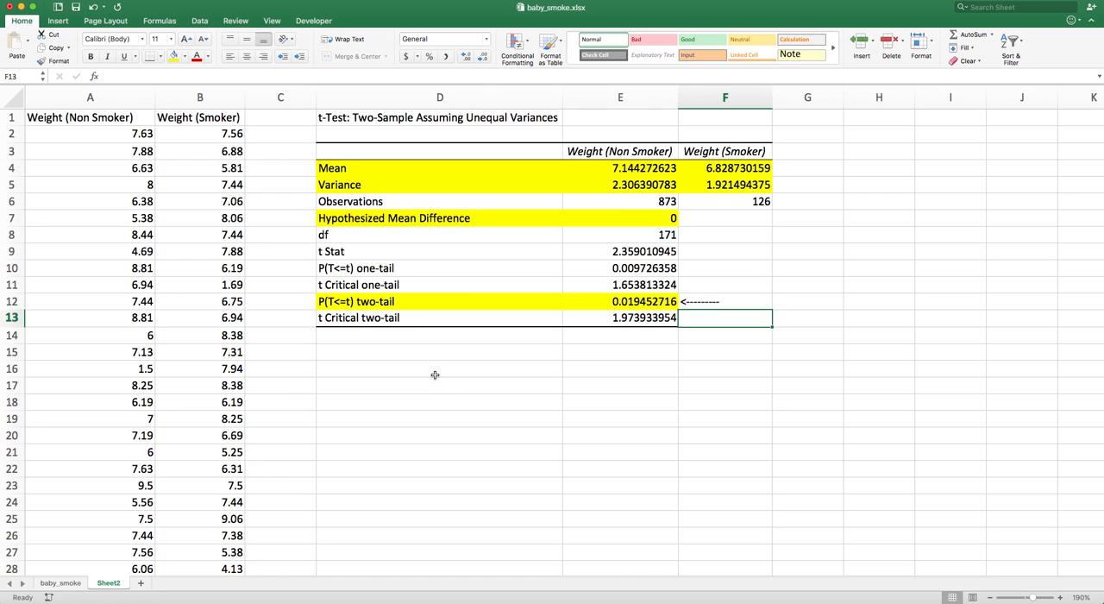
Inspect the p-value and the two groups' mean values
click(596, 303)
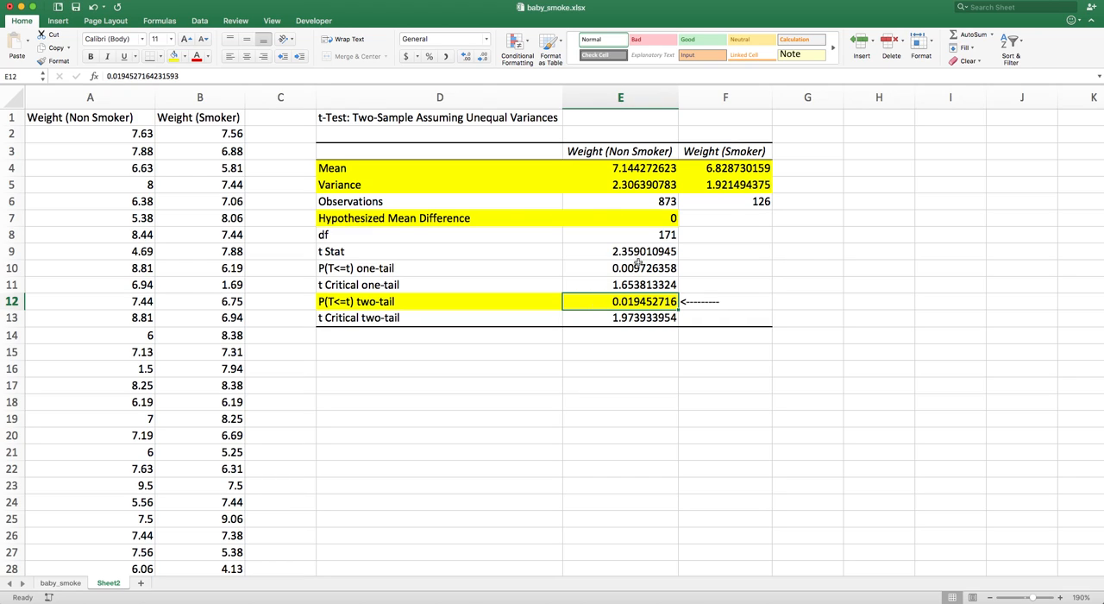
click(665, 171)
click(686, 171)
click(660, 171)
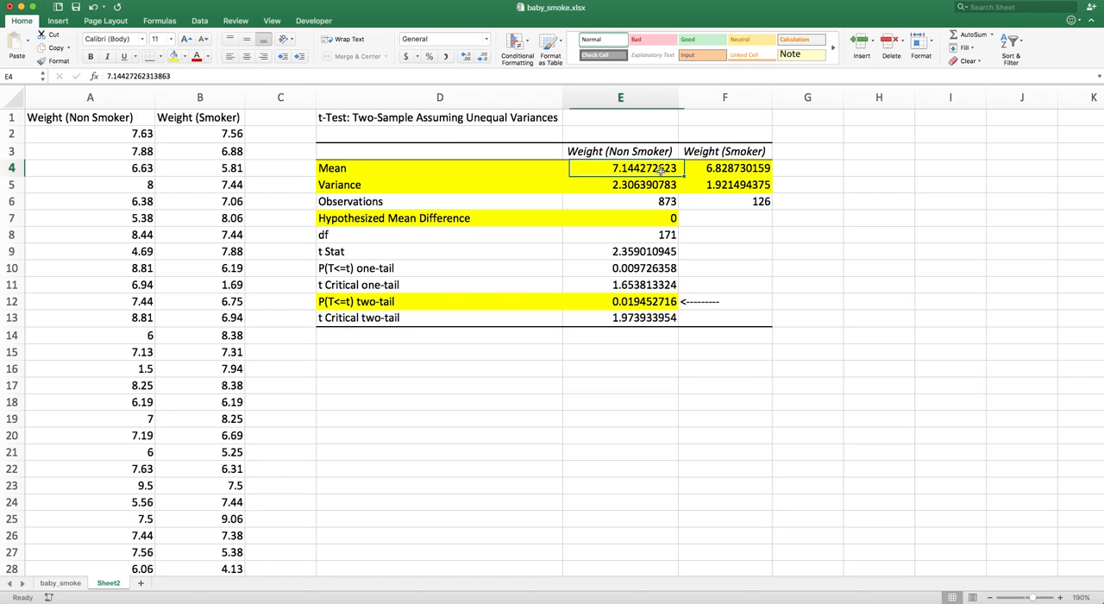
Enter the note "Prob. Of finding our samples IF mean diff. is 0." in G12 beside the two-tail p-value arrow
click(659, 220)
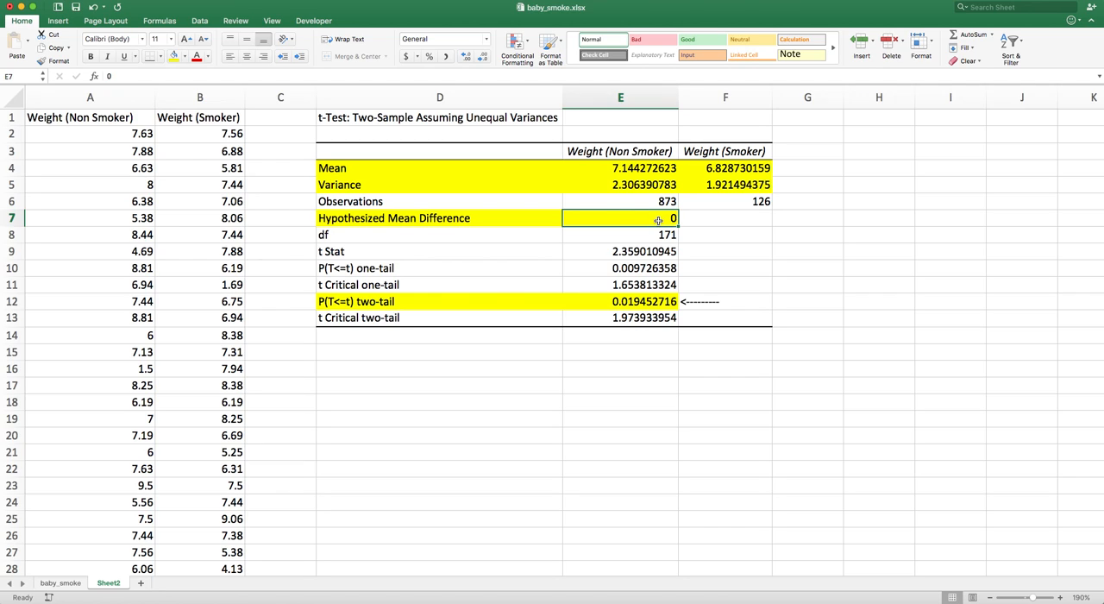
click(638, 302)
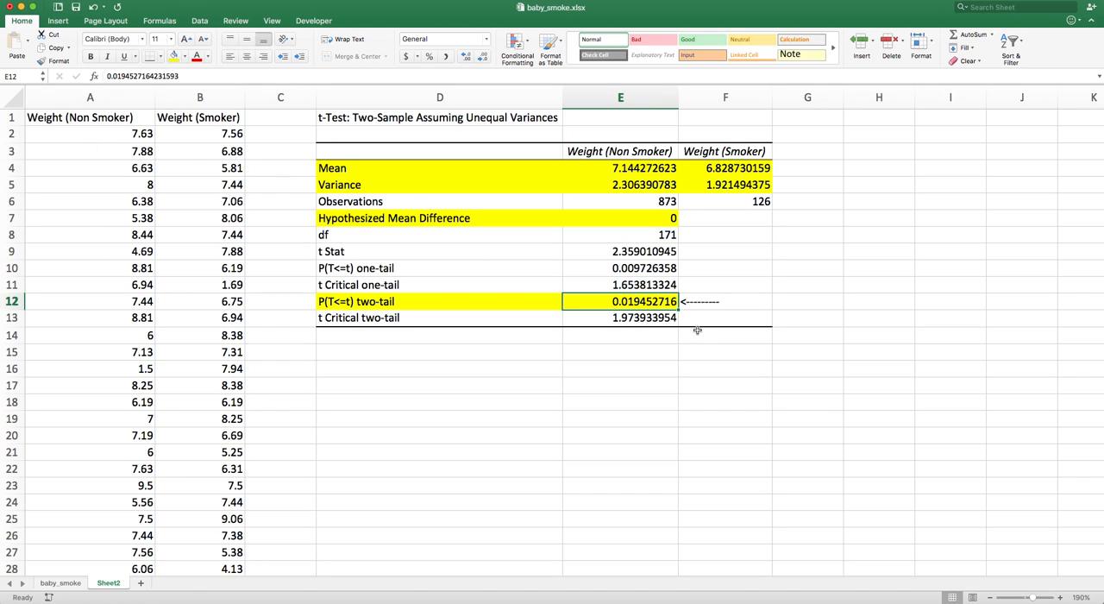
click(784, 303)
text(P)
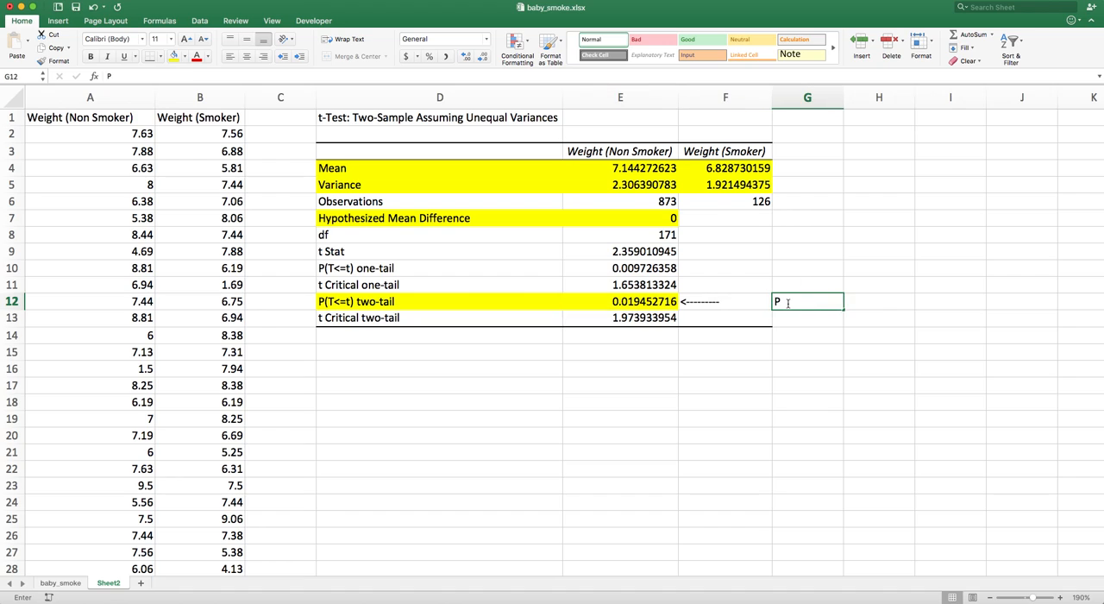
text(rob. Of)
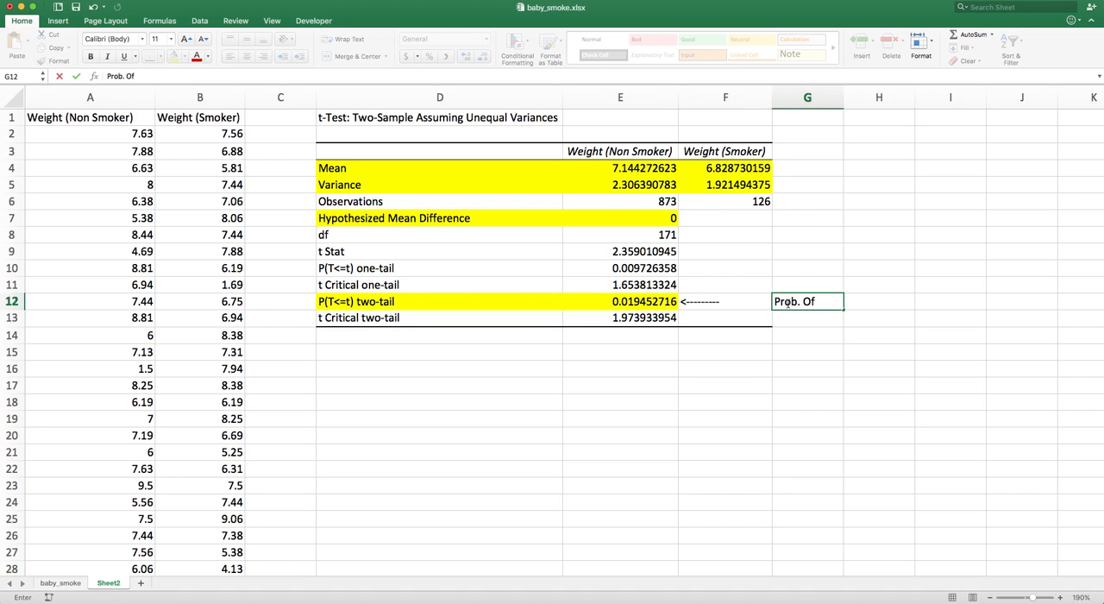
text( finding our sam)
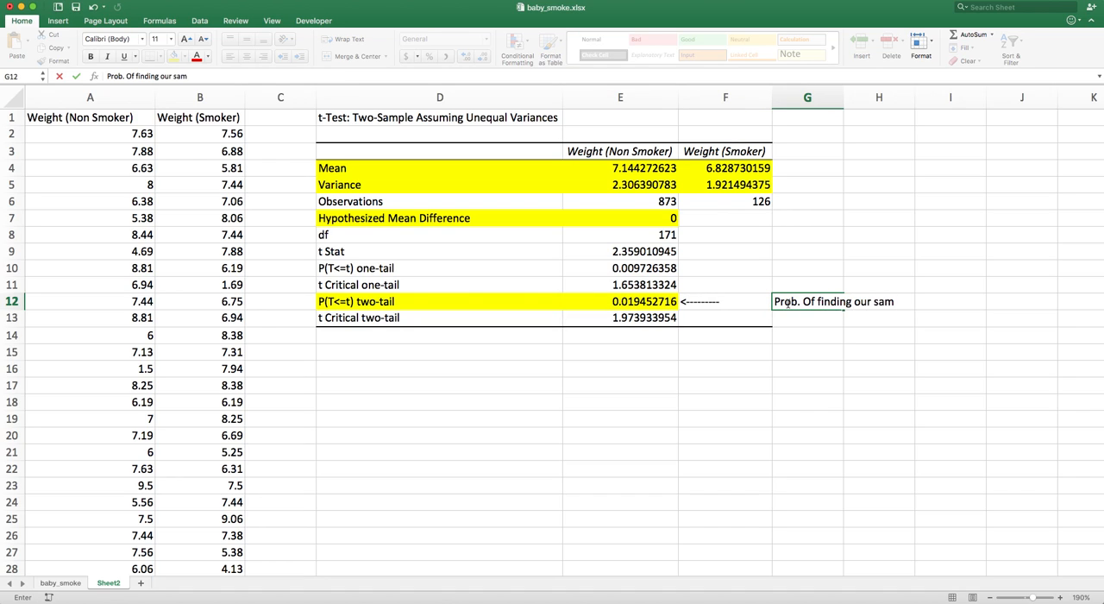
text(ples IF mean diff. is 0)
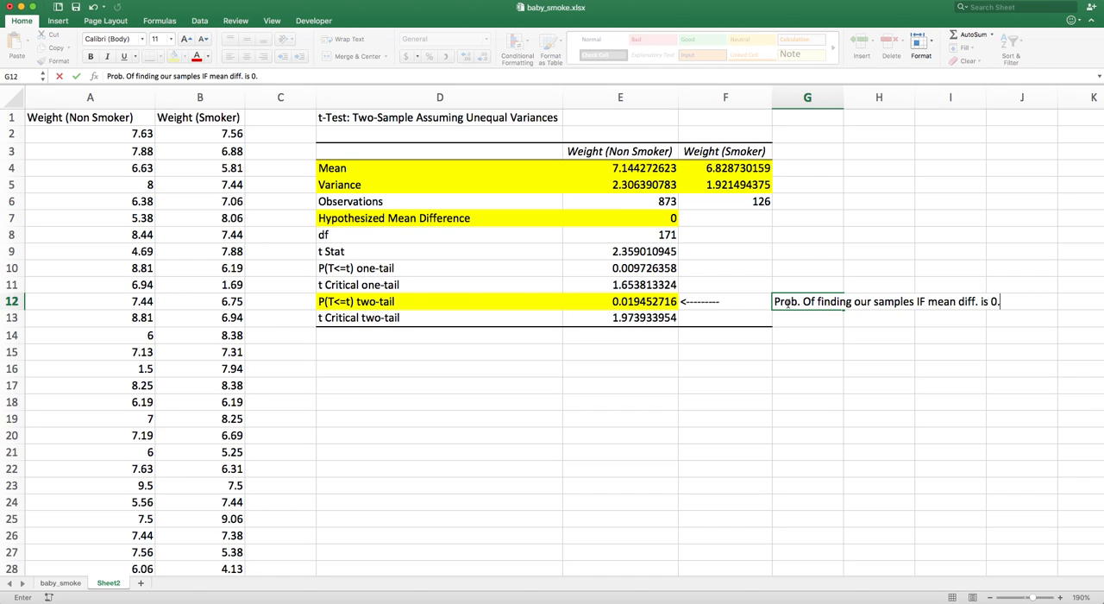
text(.)
key(Return)
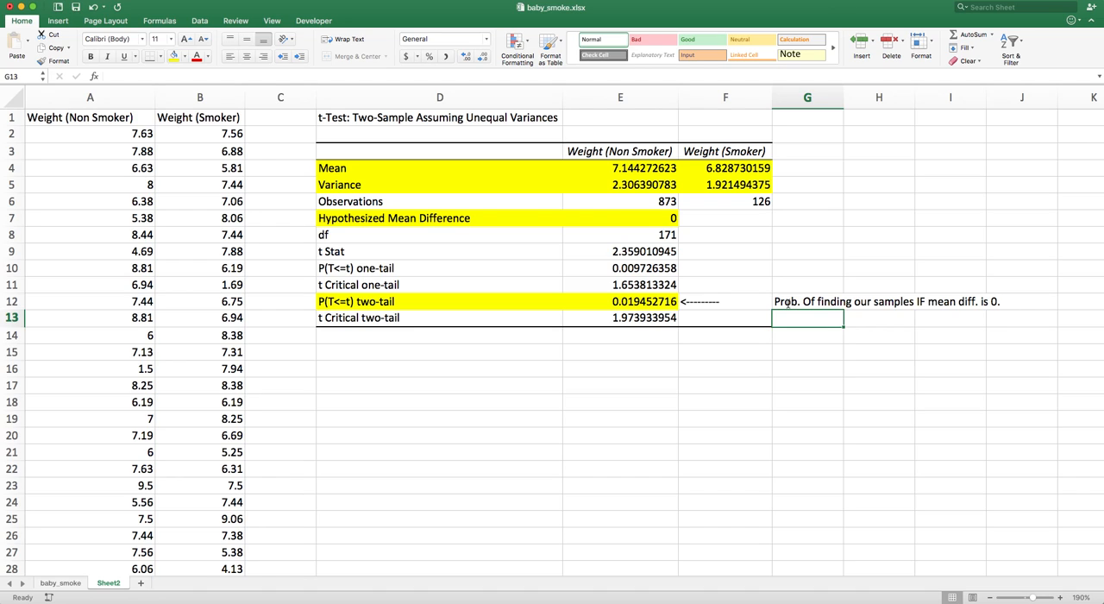
Select the two group means in E4:F4 to compare them
click(636, 170)
drag(636, 170, 685, 173)
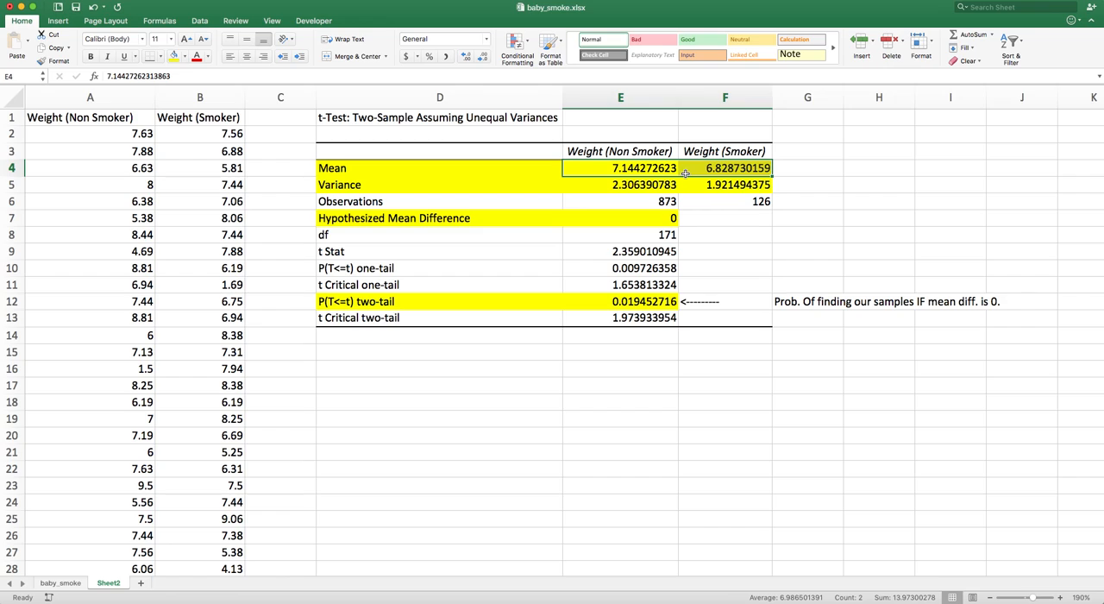